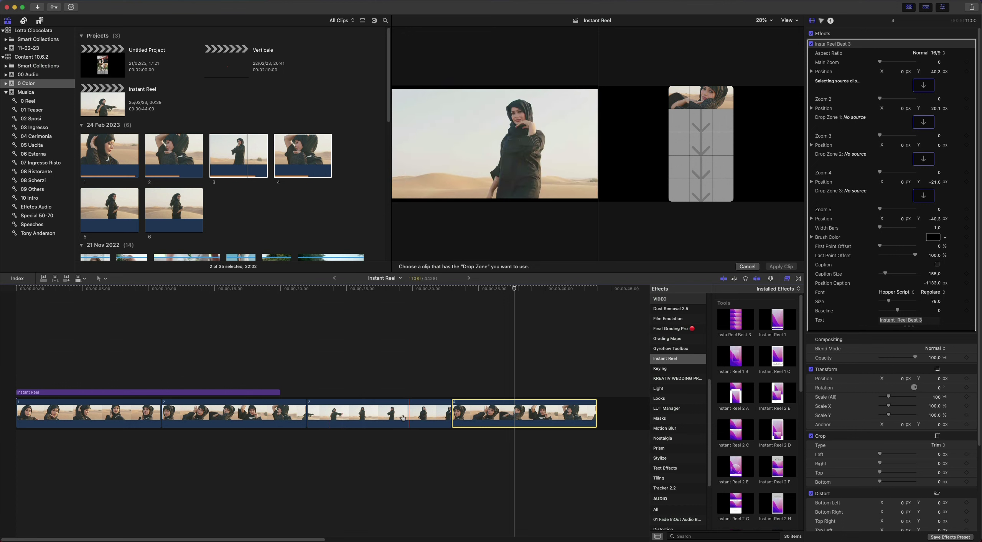
Step: Fill the Insta Reel Best 3 drop zones on clip 4 with clips 3, 2, 1 and 6, in that order
click(327, 413)
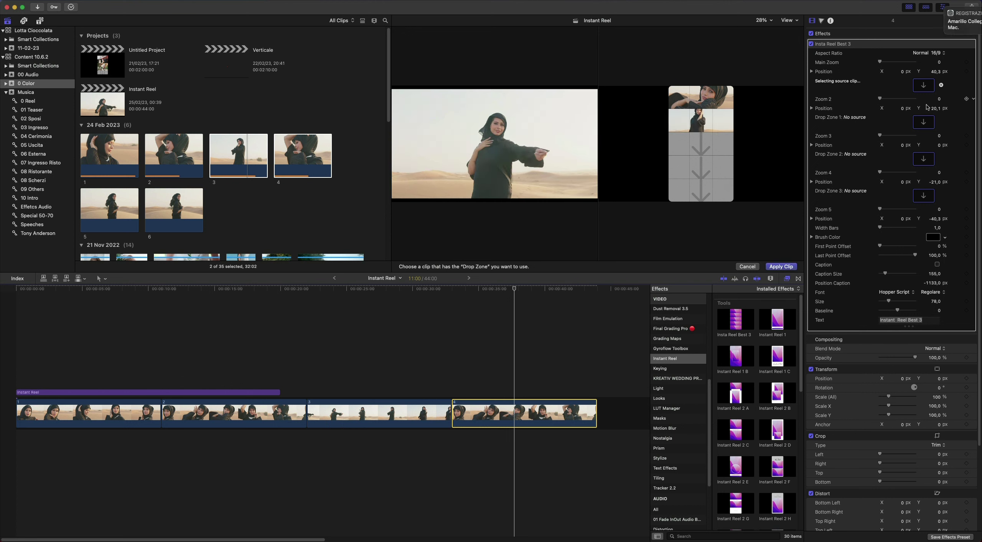
click(923, 122)
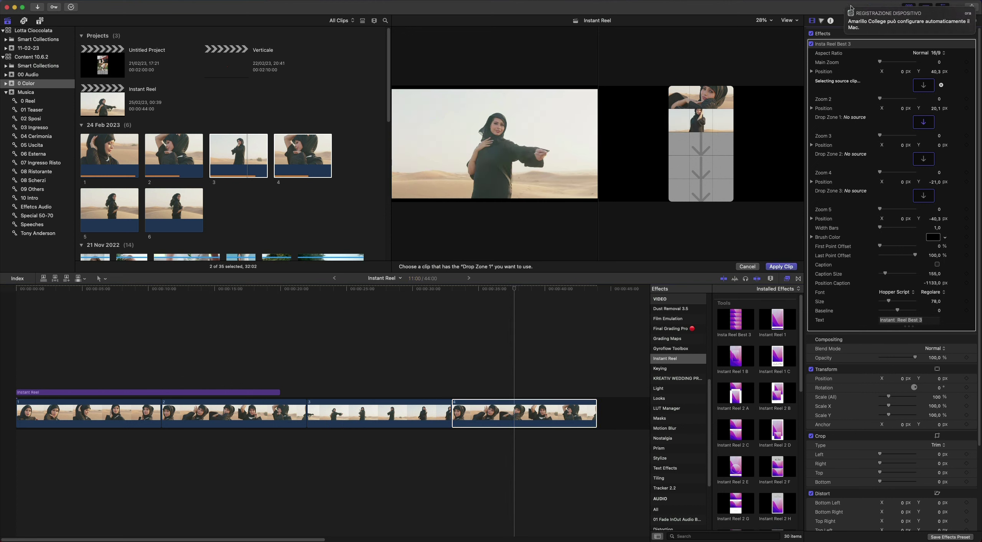
click(248, 405)
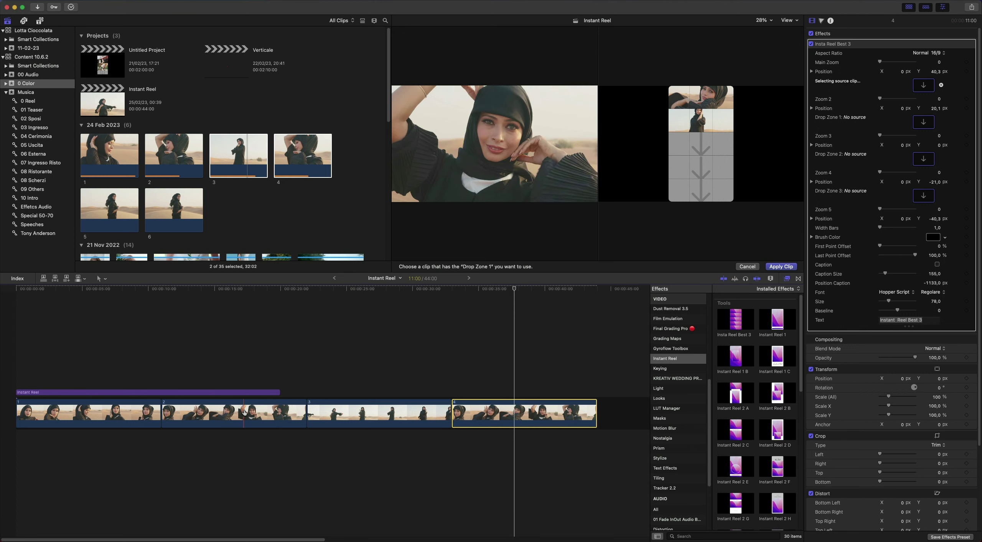
click(923, 159)
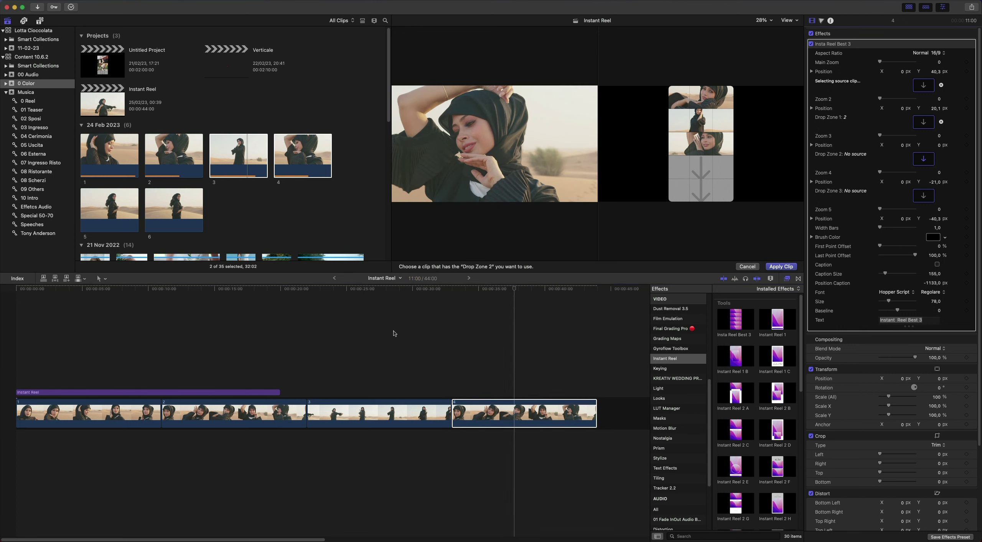
click(134, 412)
click(924, 195)
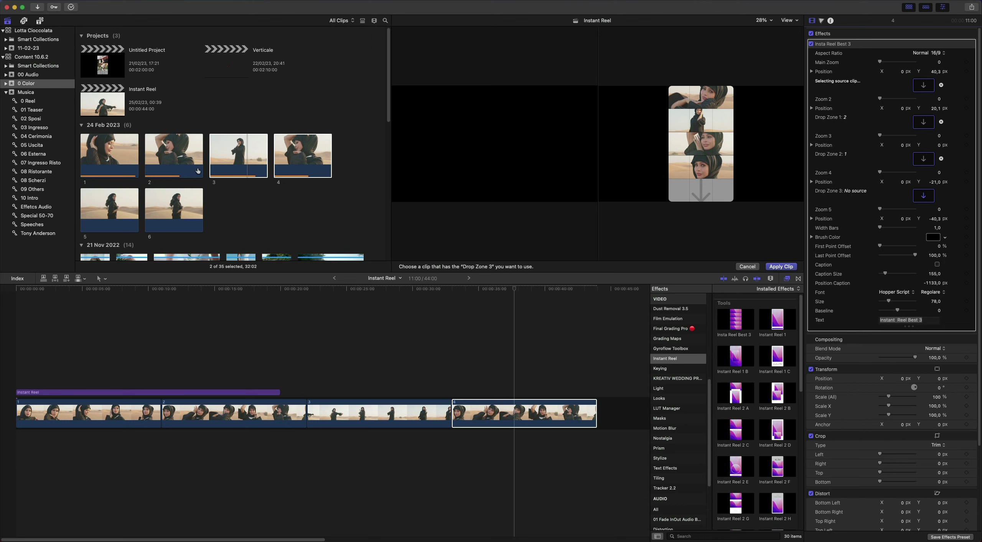
click(180, 217)
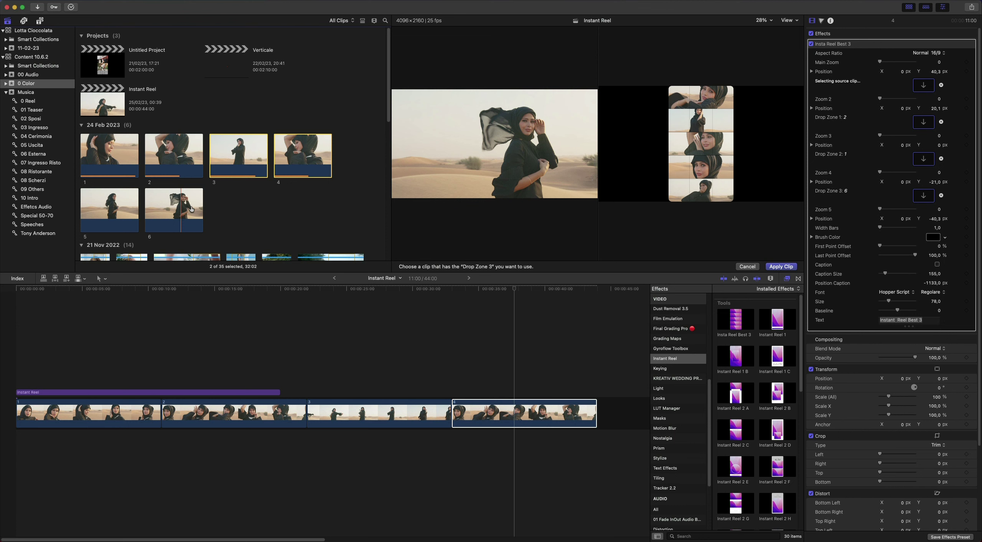
click(781, 267)
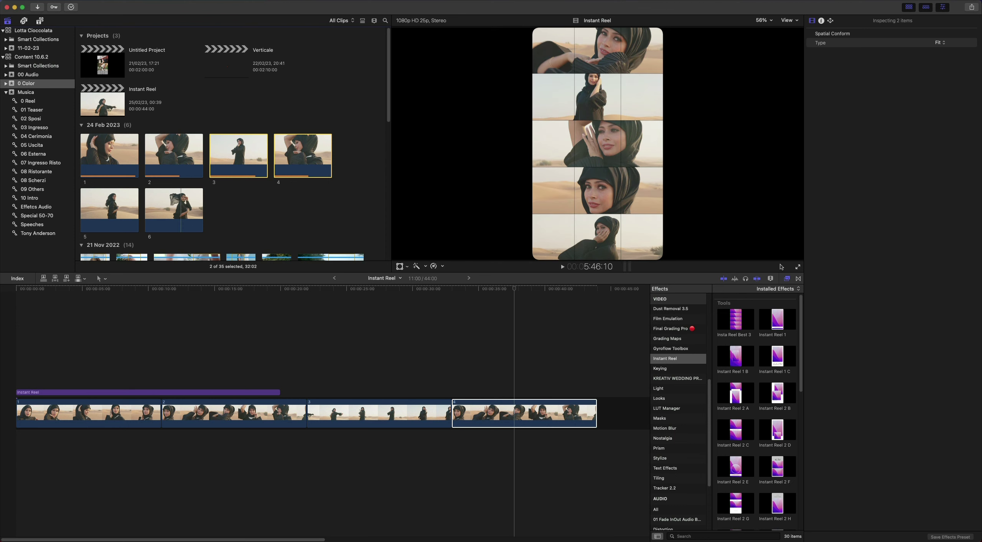
Step: Apply the Final Grading Pro Lr 4 50% preset to clip 4, below the Insta Reel Best 3 effect
click(515, 408)
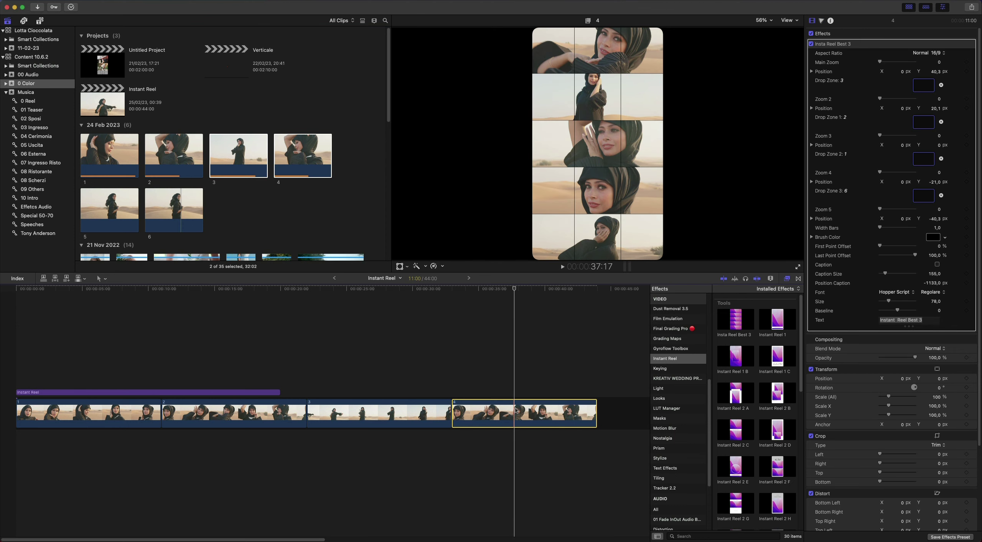
text(FGP Preset 50%)
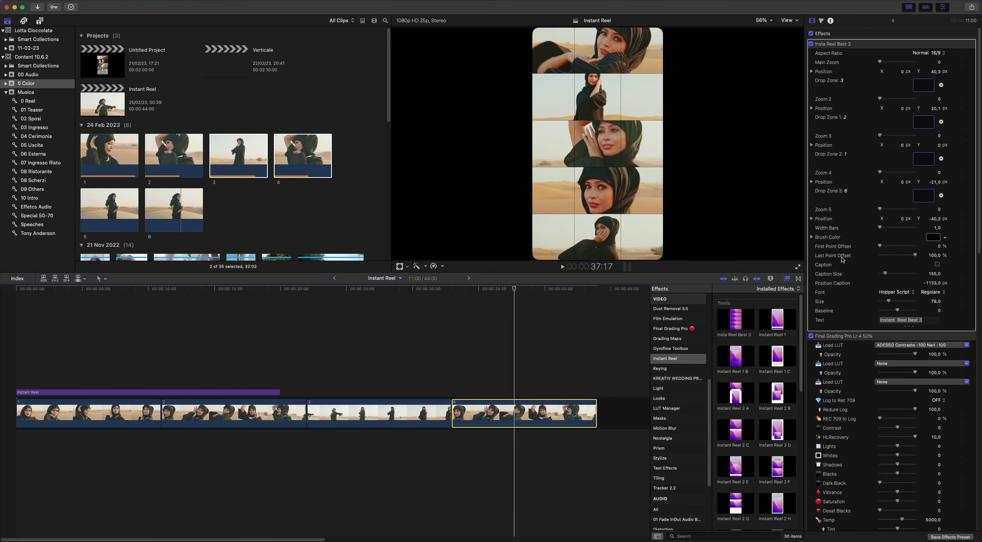
click(854, 48)
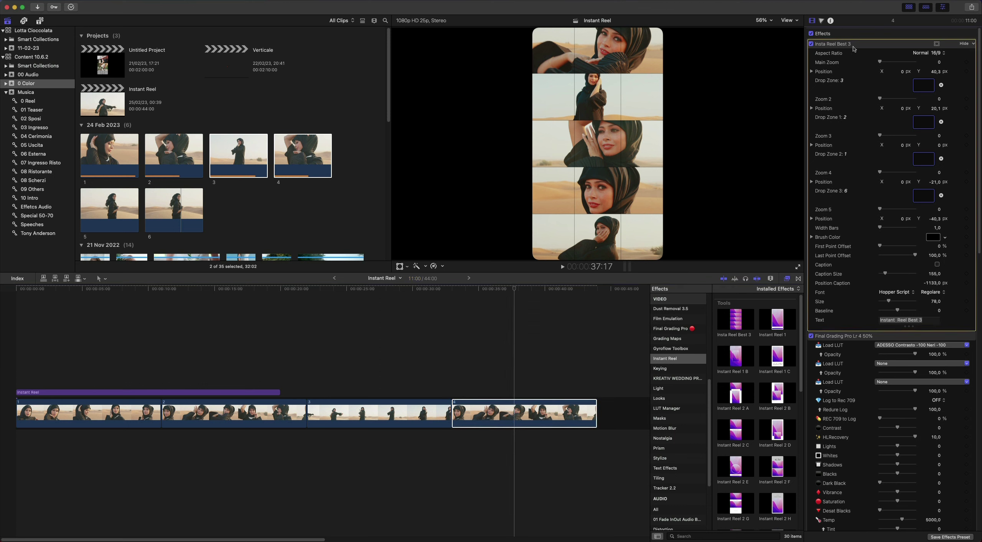
Step: In the Final Grading Pro effect, set Red - M vs Y to -33,62, Red Sat to 8,5 and Orange Sat to -7,73
scroll(849, 298, down, 10)
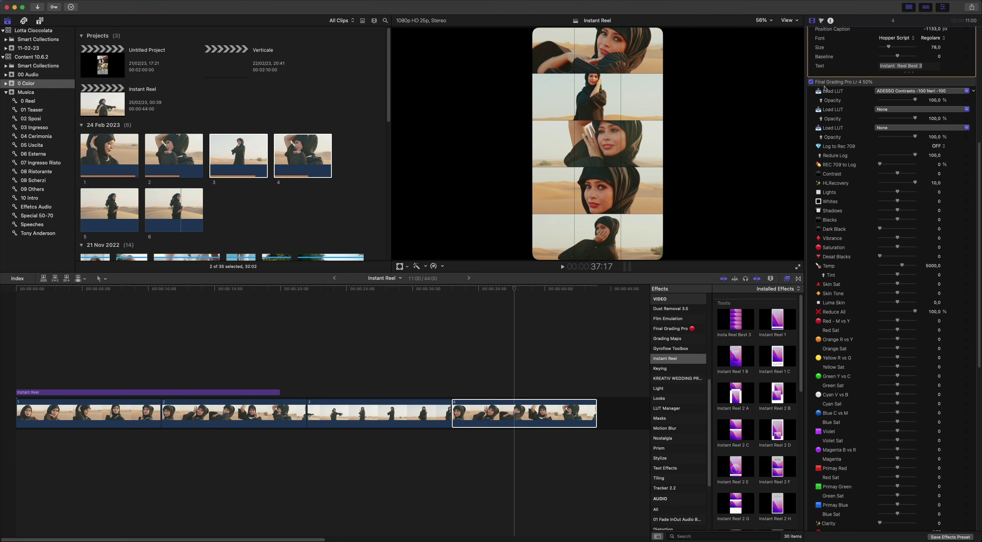
scroll(855, 89, down, 3)
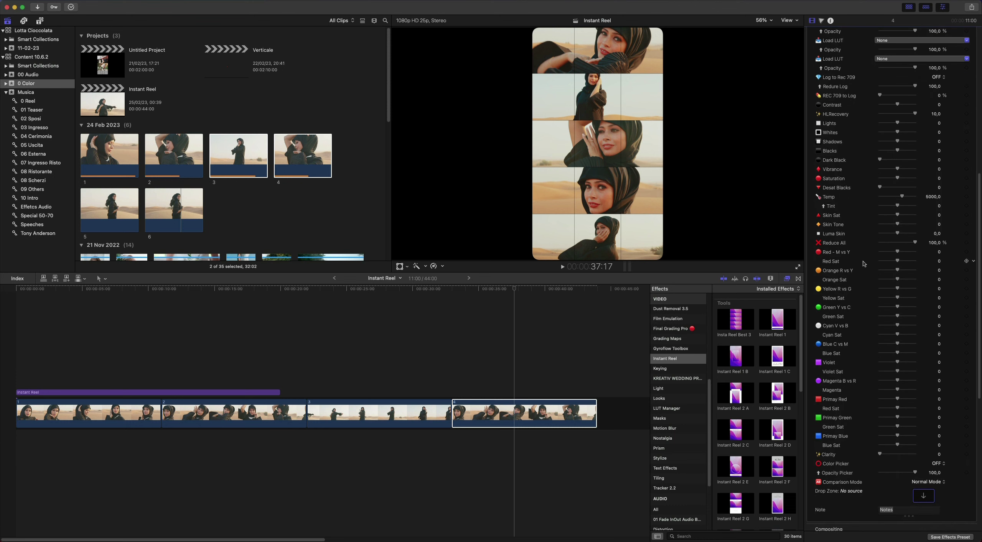
drag(898, 256, 892, 280)
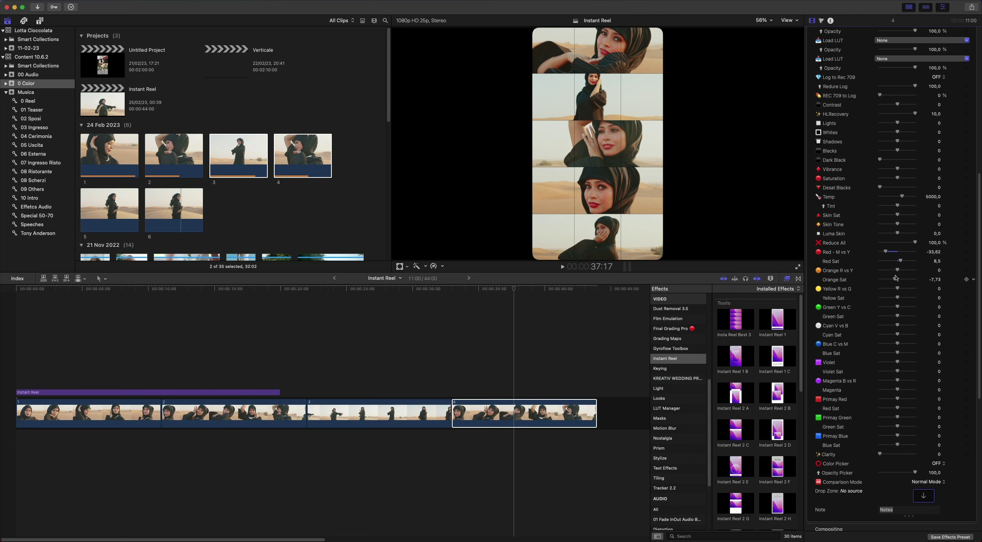
Step: Mark a one-frame range on clip 4 starting at 37:17
click(515, 391)
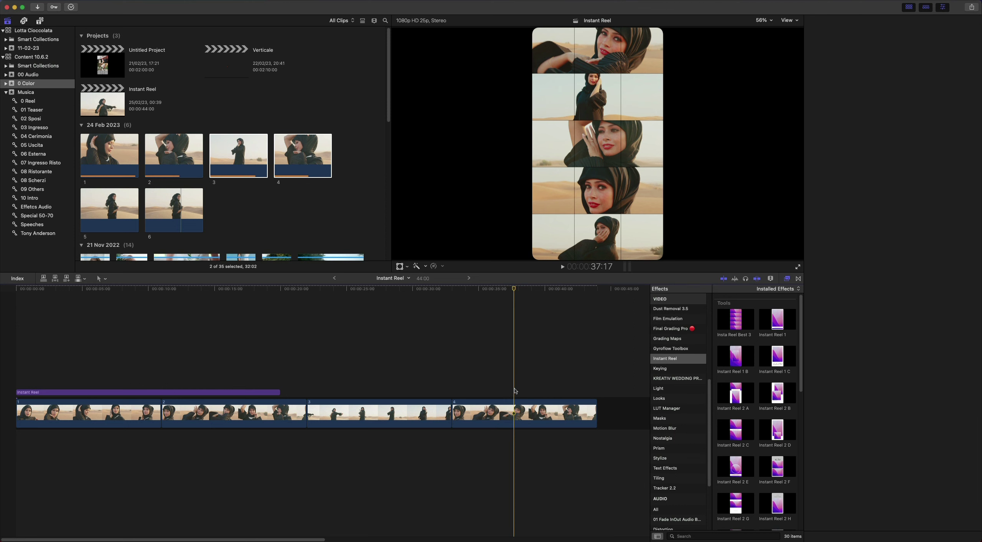
key(c)
key(super+equal)
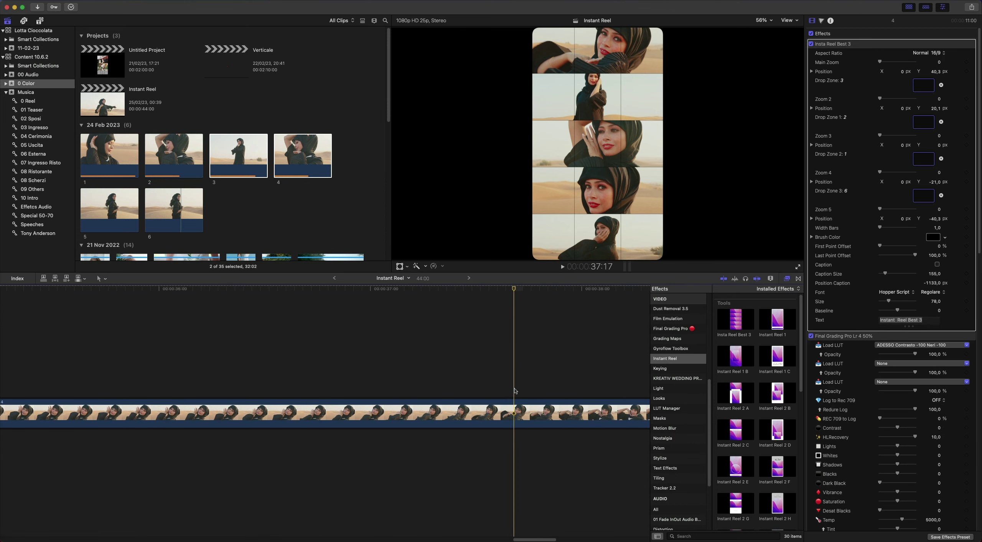
key(r)
drag(515, 409, 523, 406)
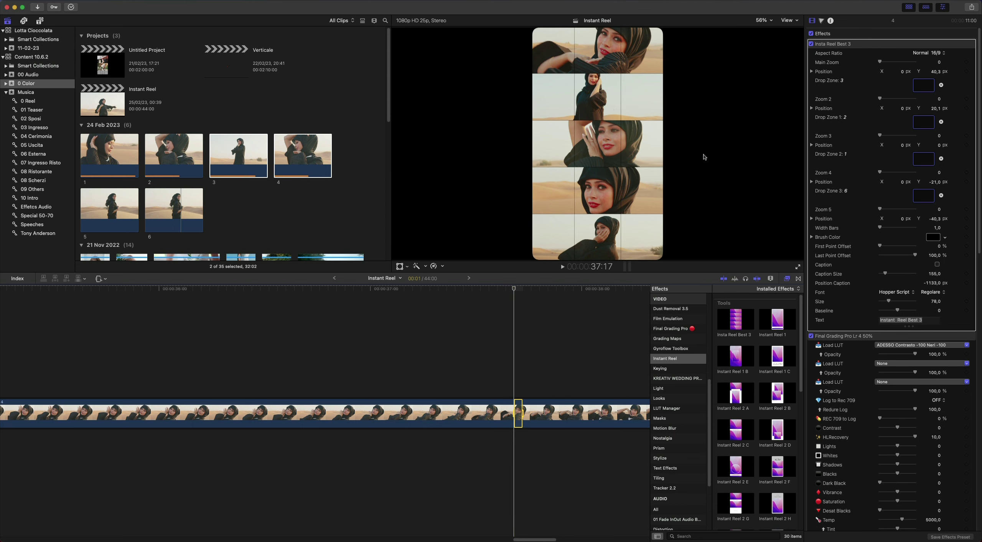
Step: Export the marked frame with the Instant Reel Foto Cut 2.0 destination, saving it to the Desktop as Instant Reel.jpg
click(972, 7)
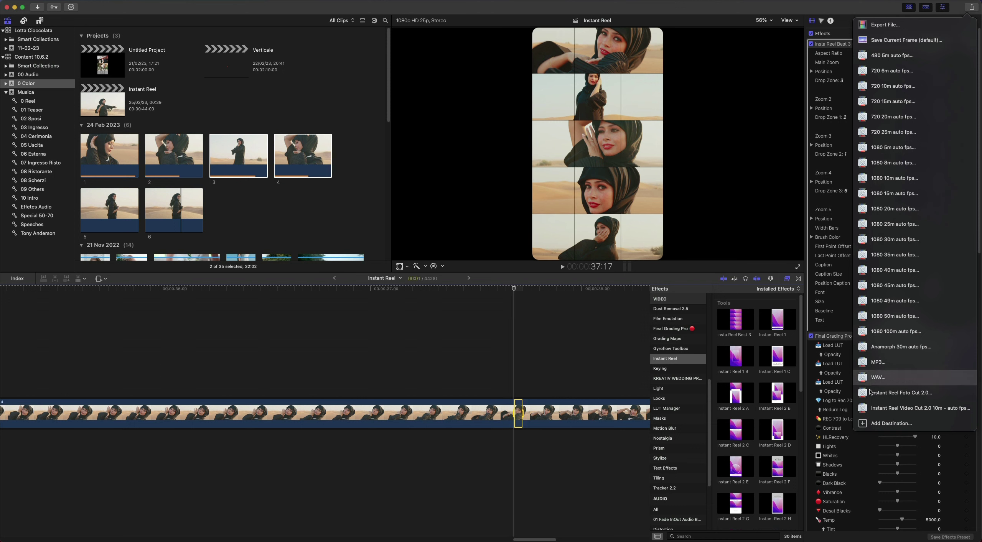
click(906, 396)
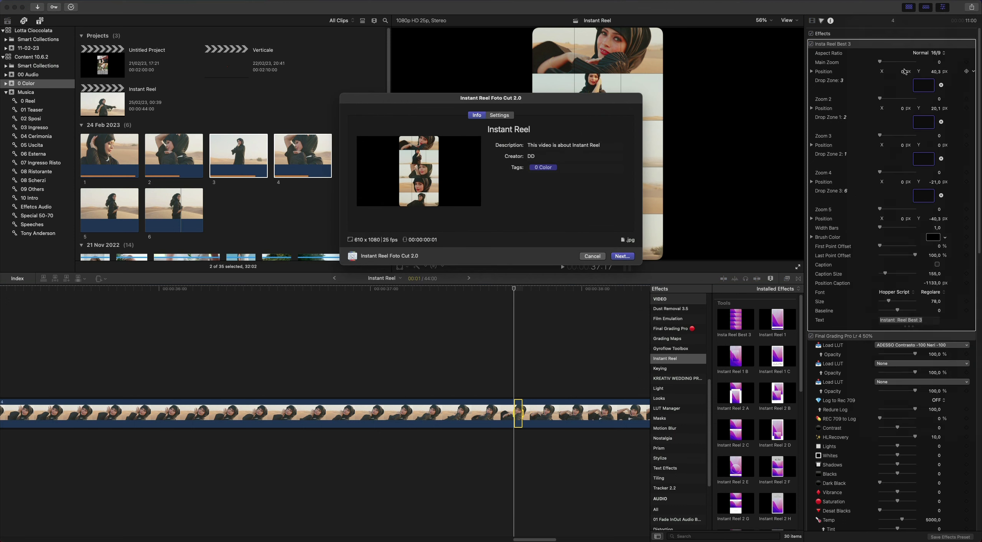
click(629, 259)
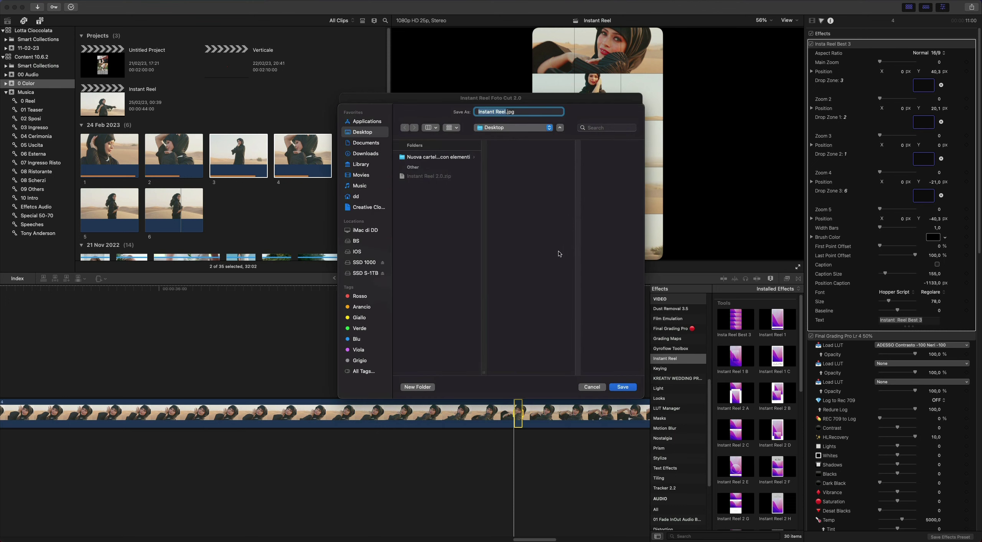
click(619, 389)
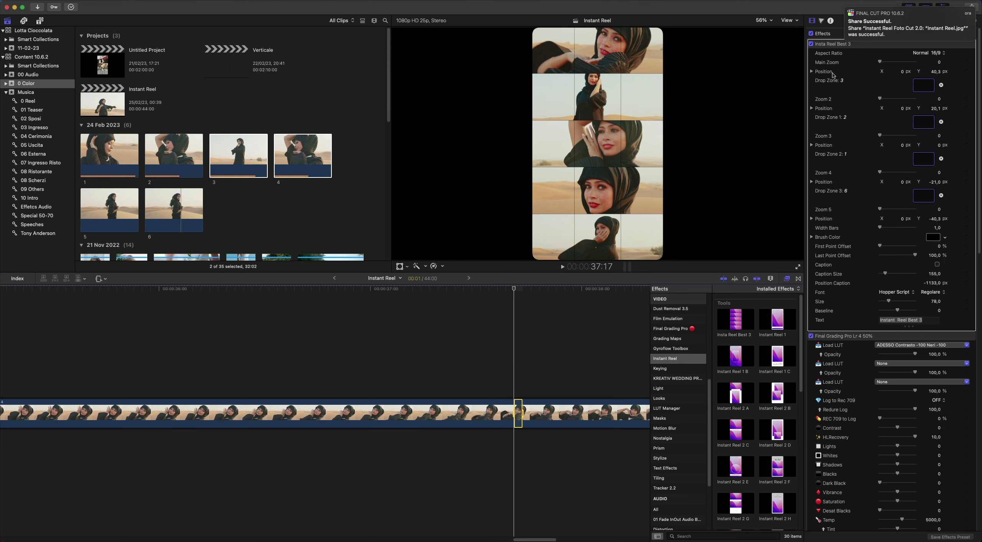
Step: Switch to the Finder and preview the exported frame-000942.jpg in the Instant Reel folder on the desktop
key(super+h)
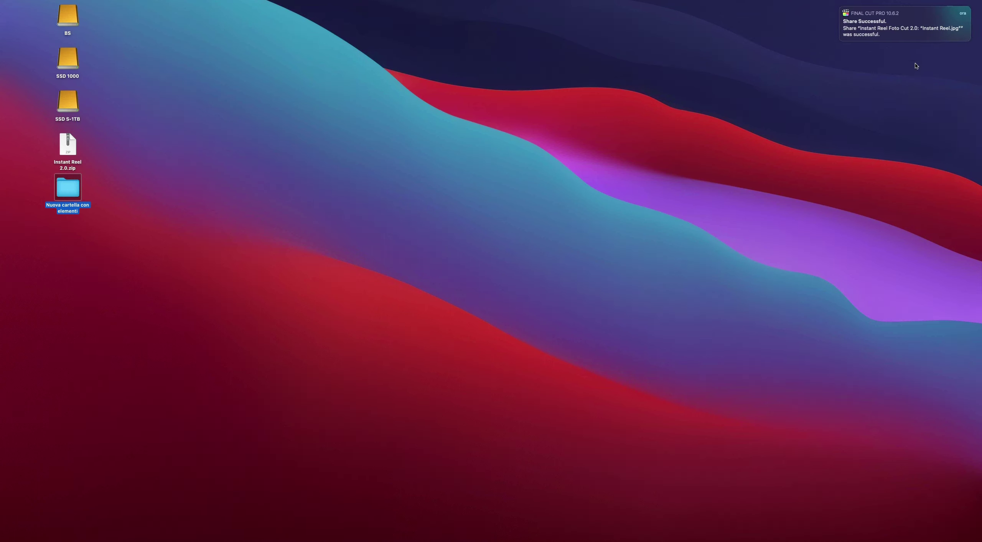
double_click(946, 20)
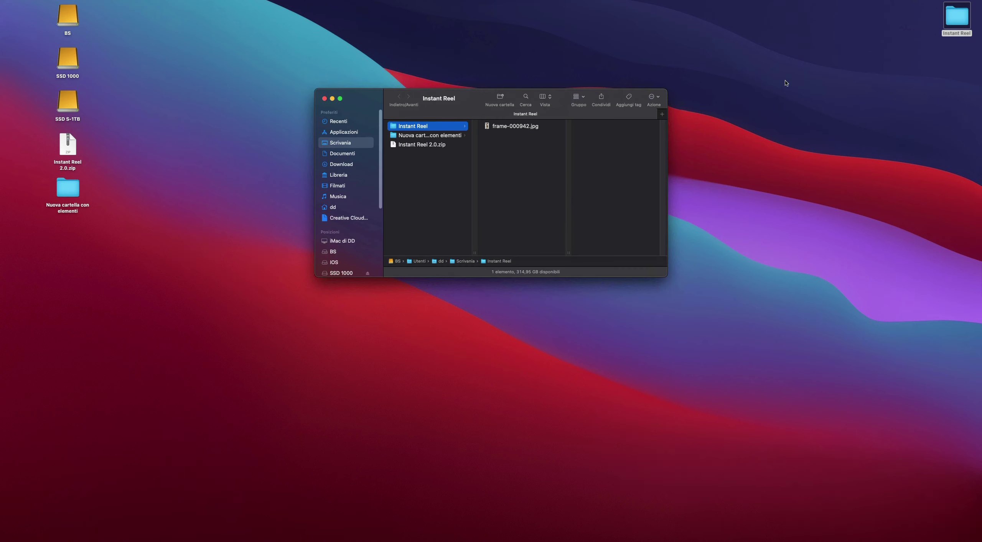
click(523, 127)
key(space)
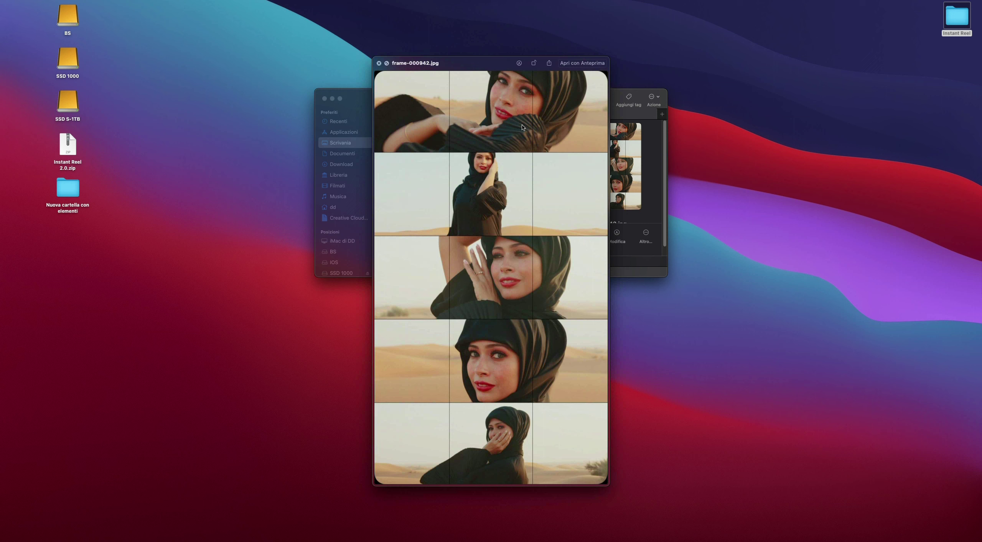
key(space)
click(324, 98)
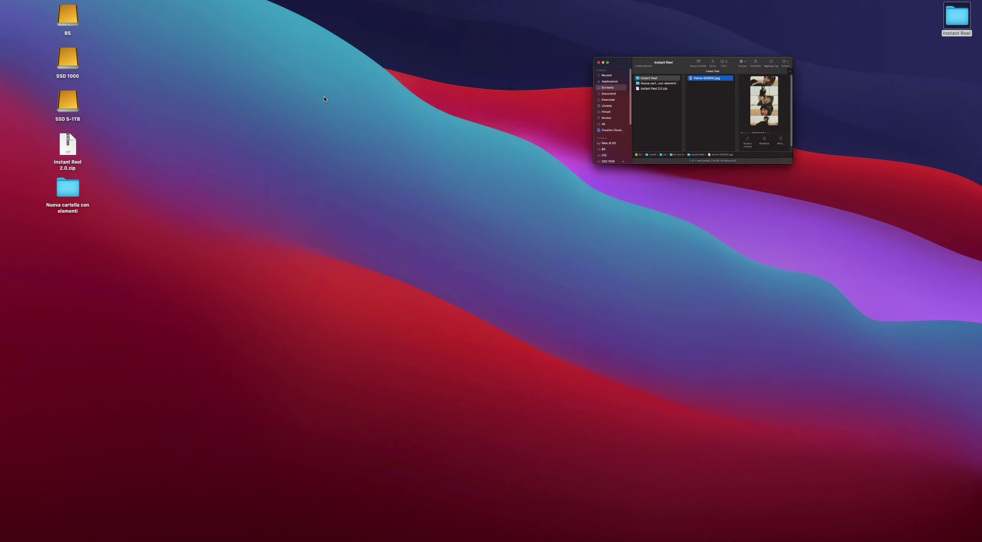
Step: Switch back to Final Cut Pro, remove the Insta Reel Best 3 and Final Grading Pro effects from clip 4, and clear the range selection
key(cmd+Tab)
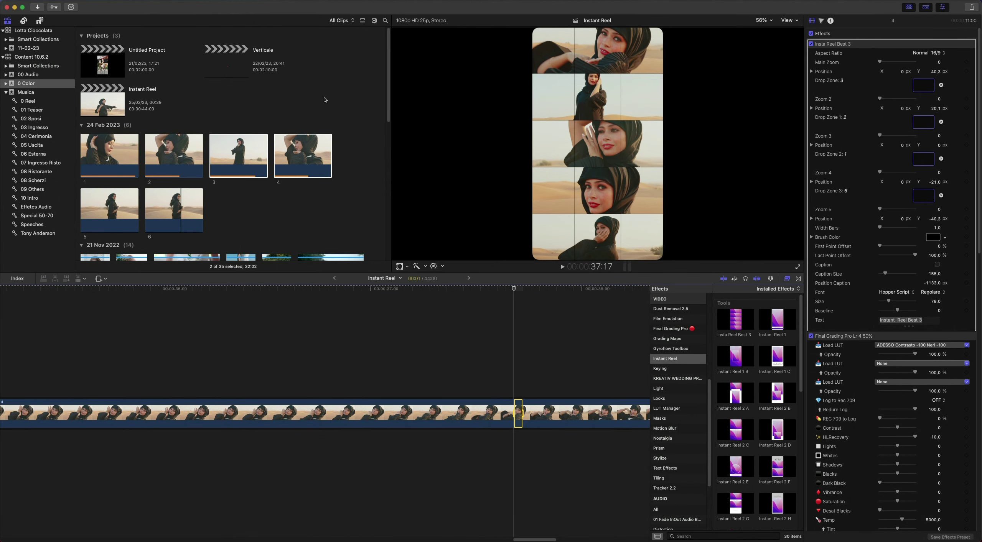
click(811, 43)
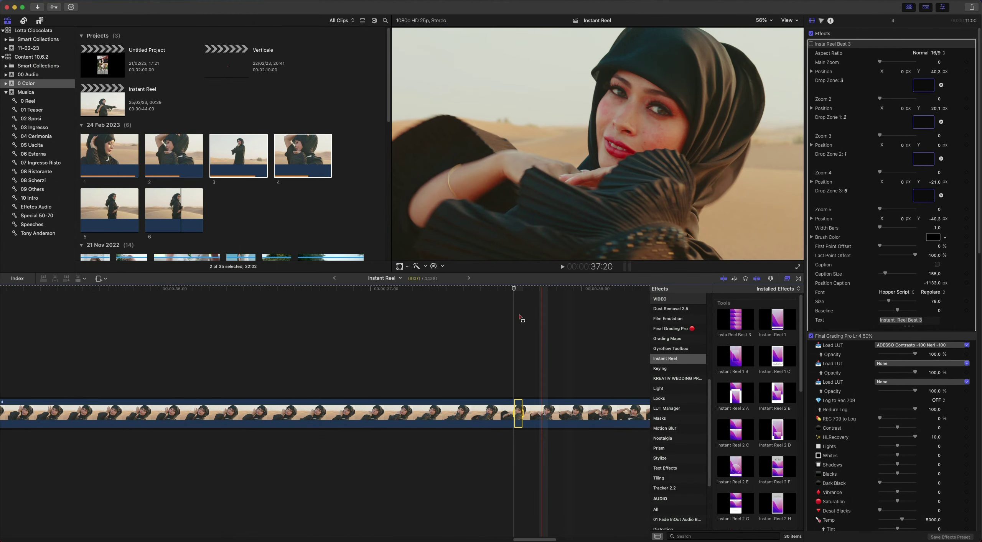
drag(520, 318, 456, 316)
key(shift+z)
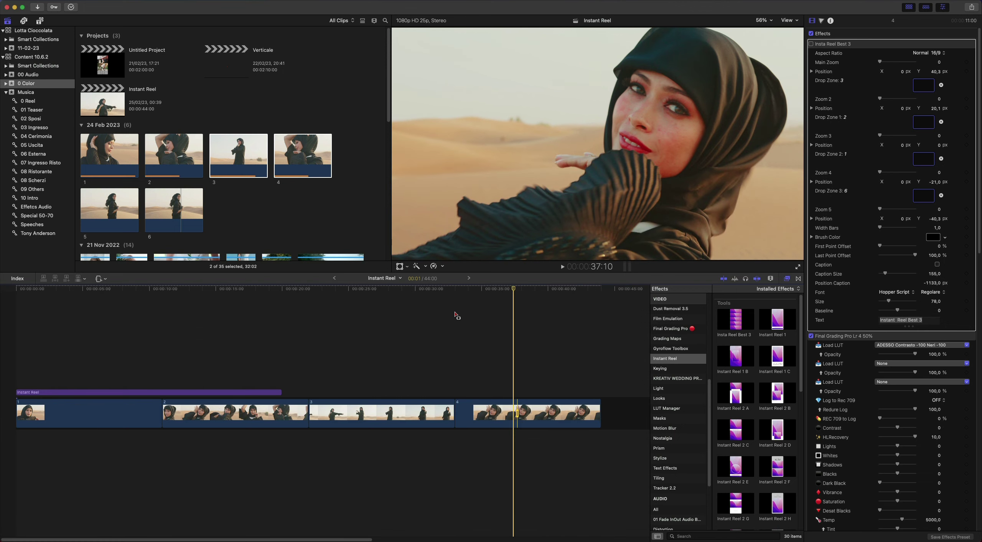
click(357, 307)
click(472, 306)
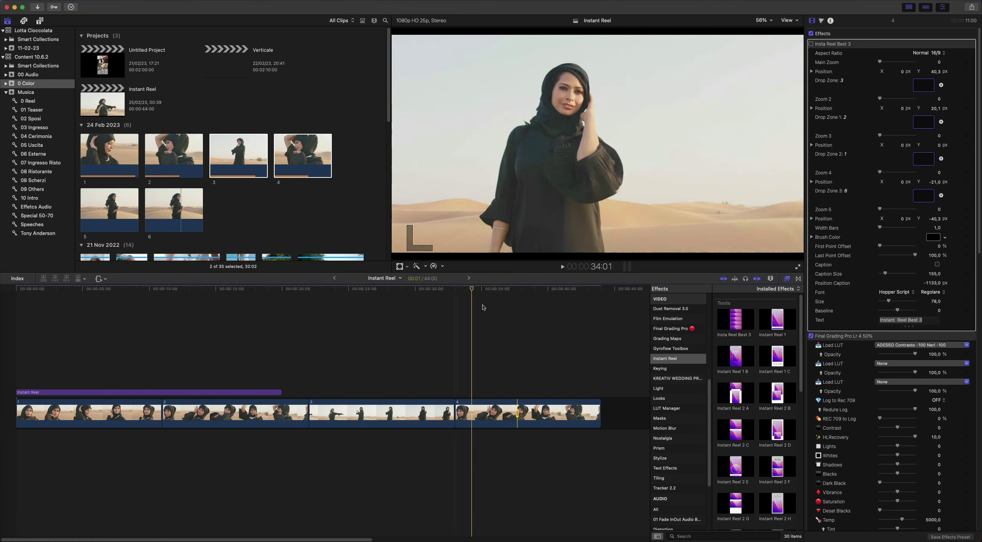
click(549, 307)
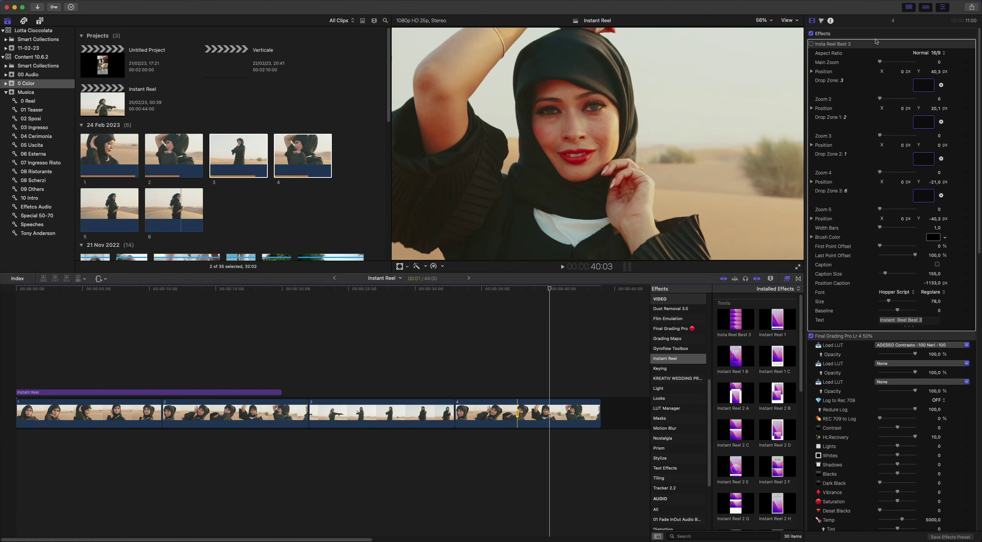
key(super+z)
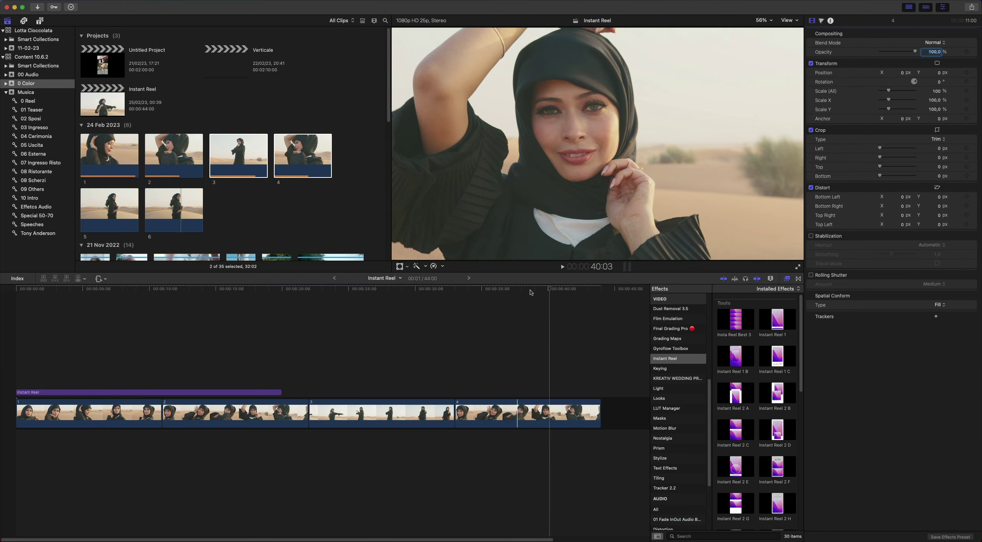
click(517, 296)
click(517, 299)
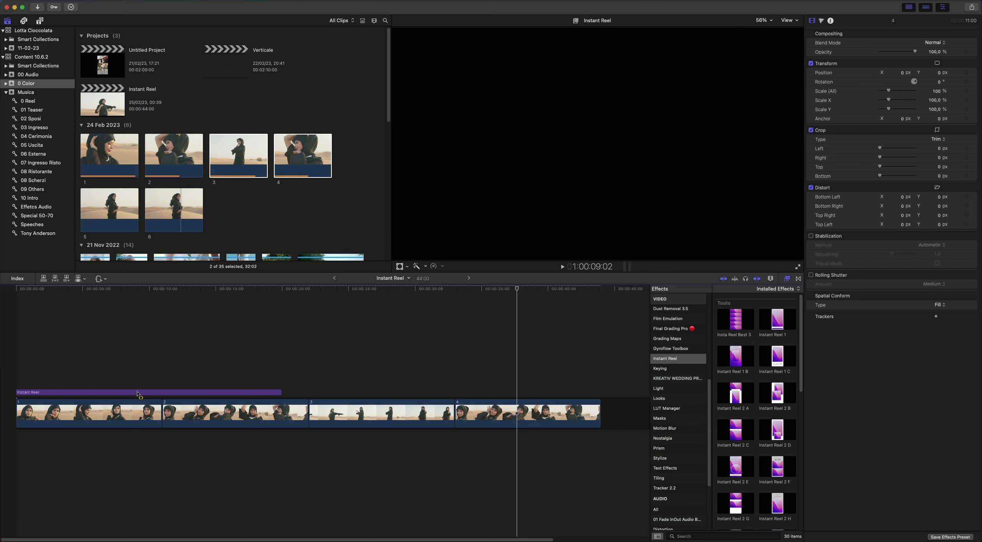
Step: Move the Instant Reel title above clips 3 and 4 so that it ends at the end of clip 4
click(138, 393)
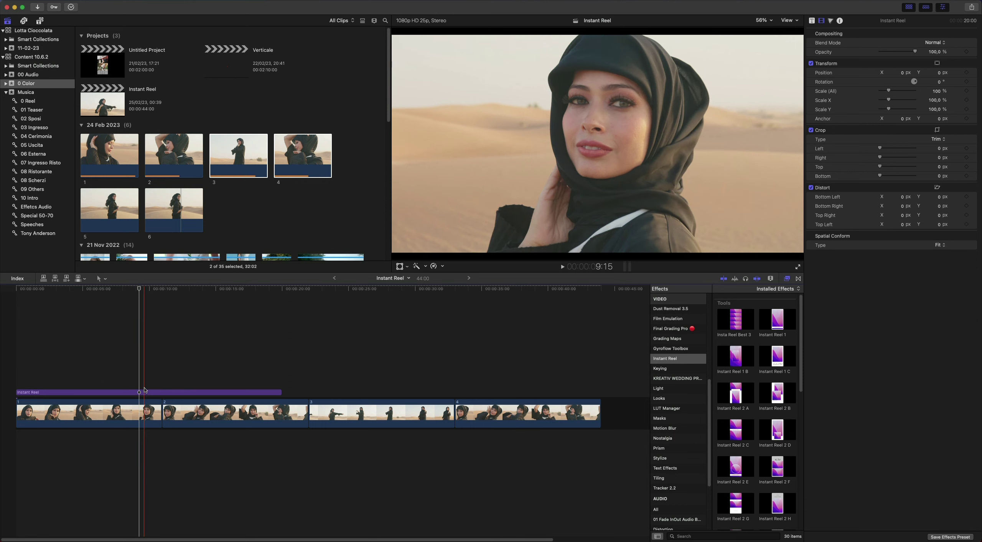
drag(221, 389, 464, 384)
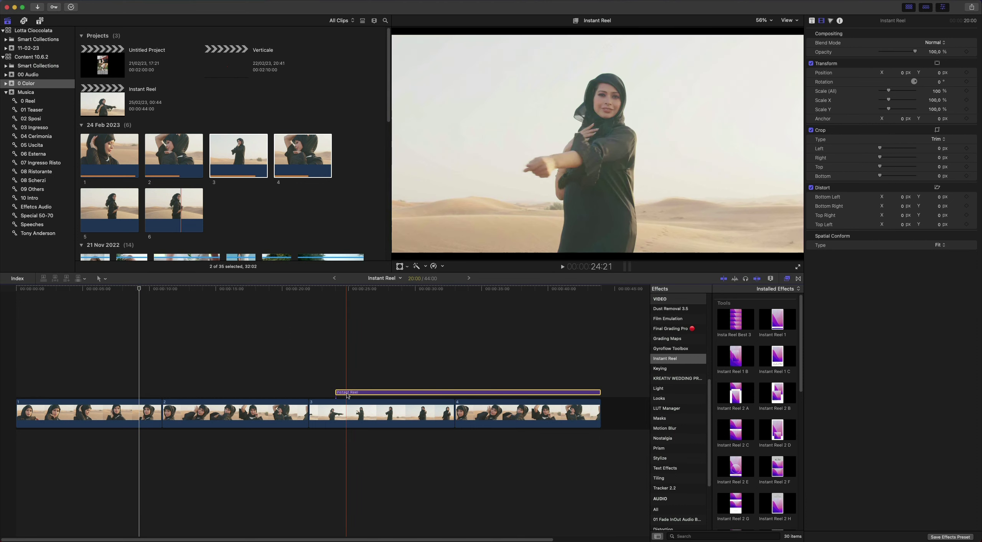
click(357, 394)
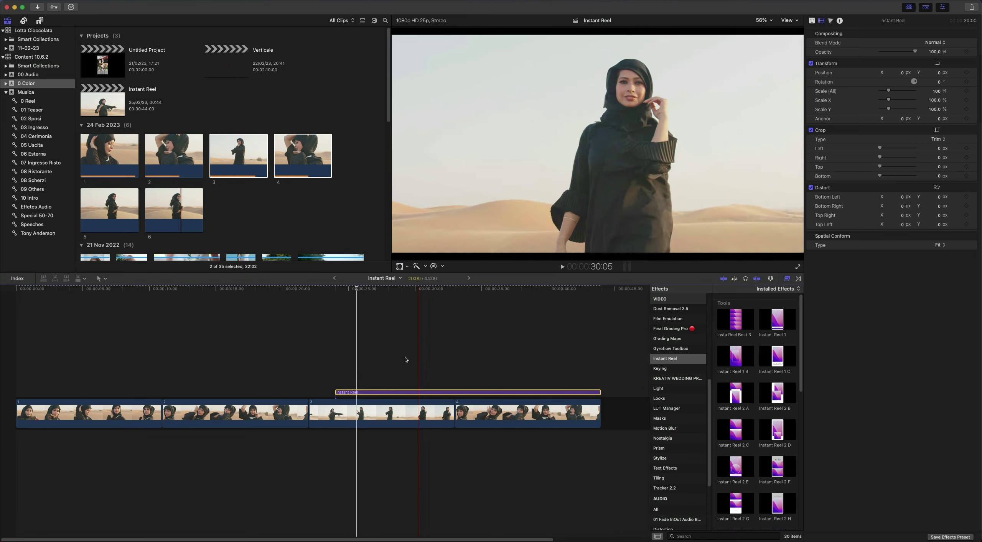
click(504, 359)
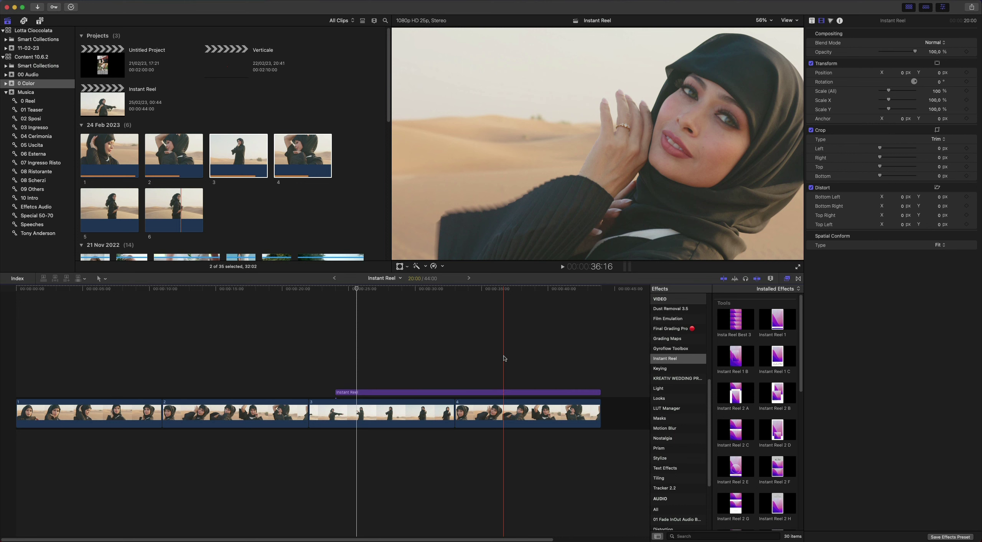
Step: Apply the Insta Reel Best 3 effect to the Instant Reel title above clips 3 and 4
click(506, 393)
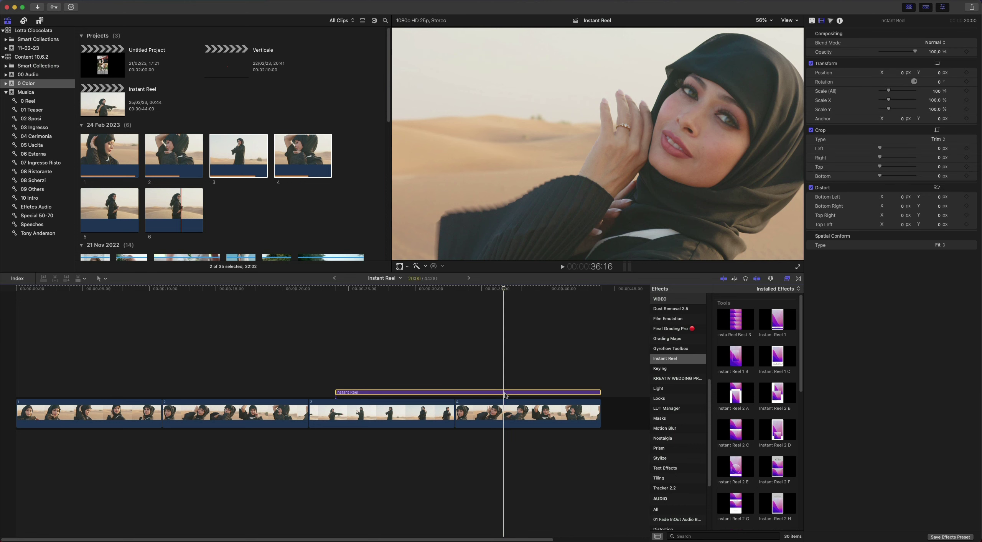
click(508, 413)
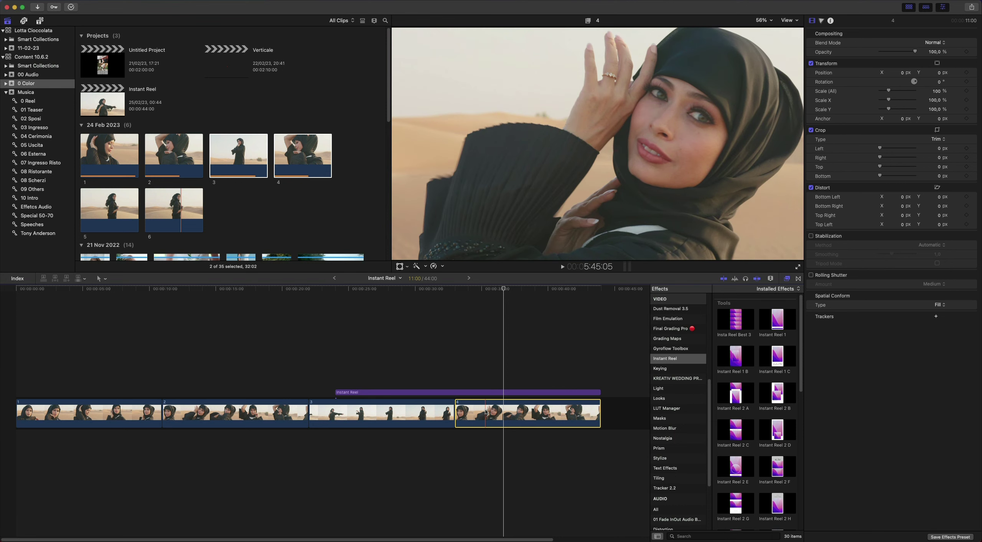
click(485, 392)
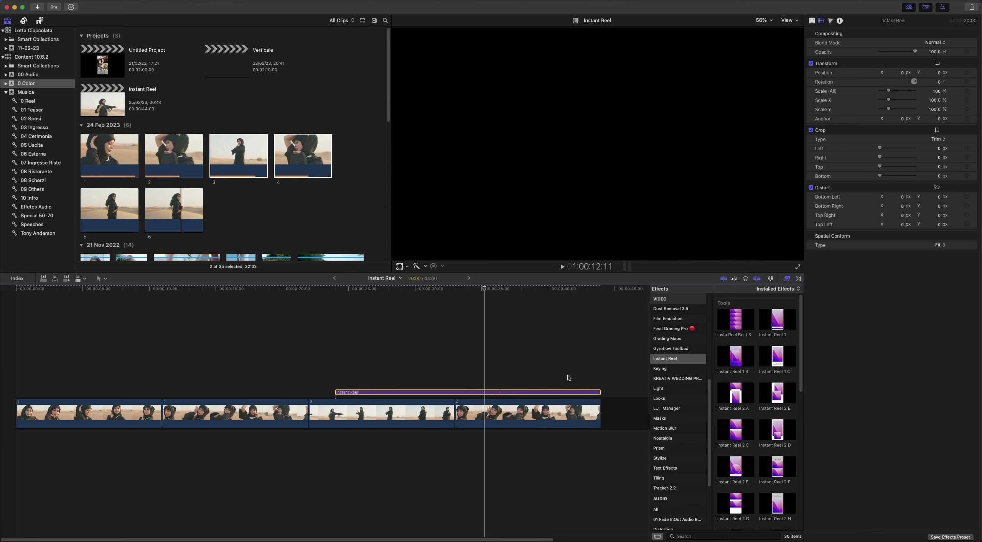
click(731, 321)
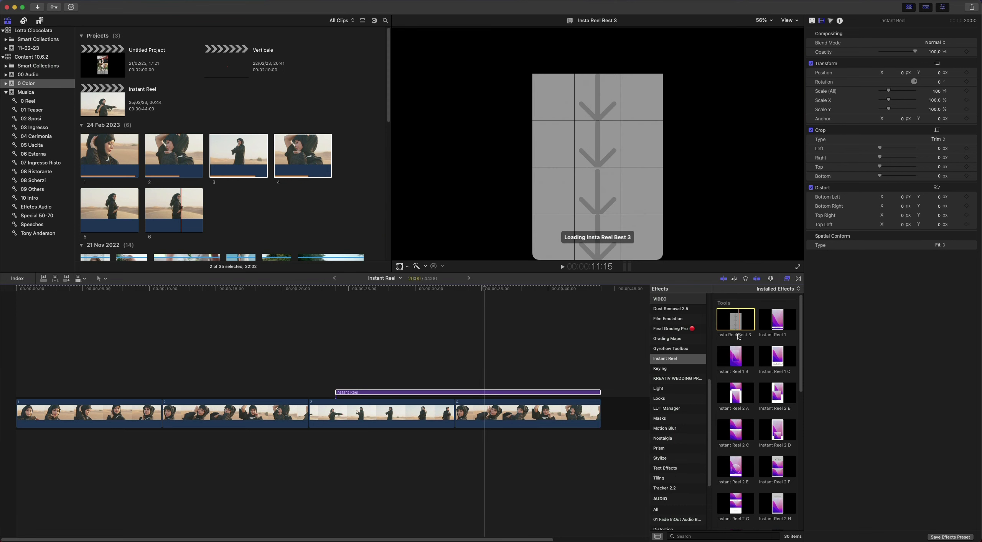
drag(735, 319, 483, 392)
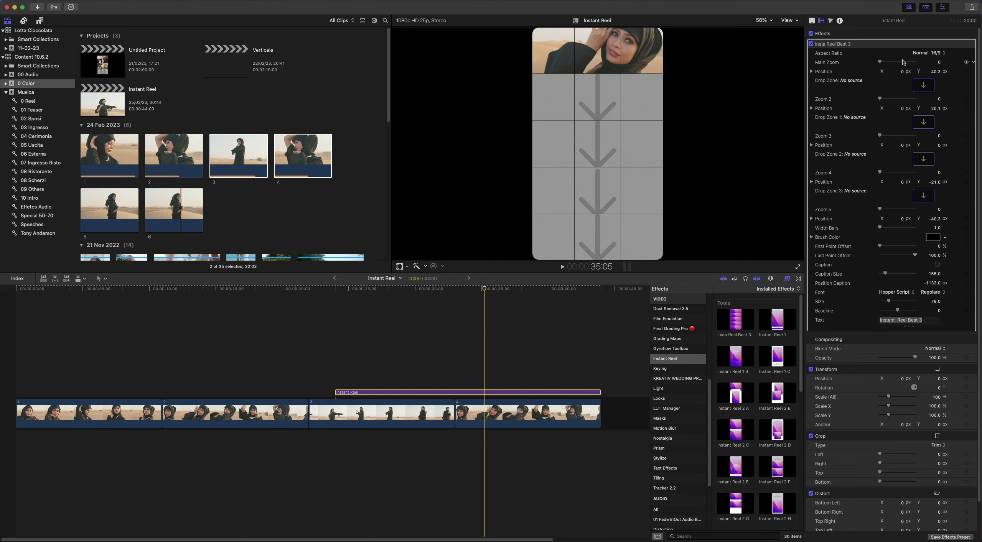
Step: Choose clip 1 as the source of the effect's first drop zone and clip 2 for Drop Zone 1, hiding the library sidebar
click(923, 86)
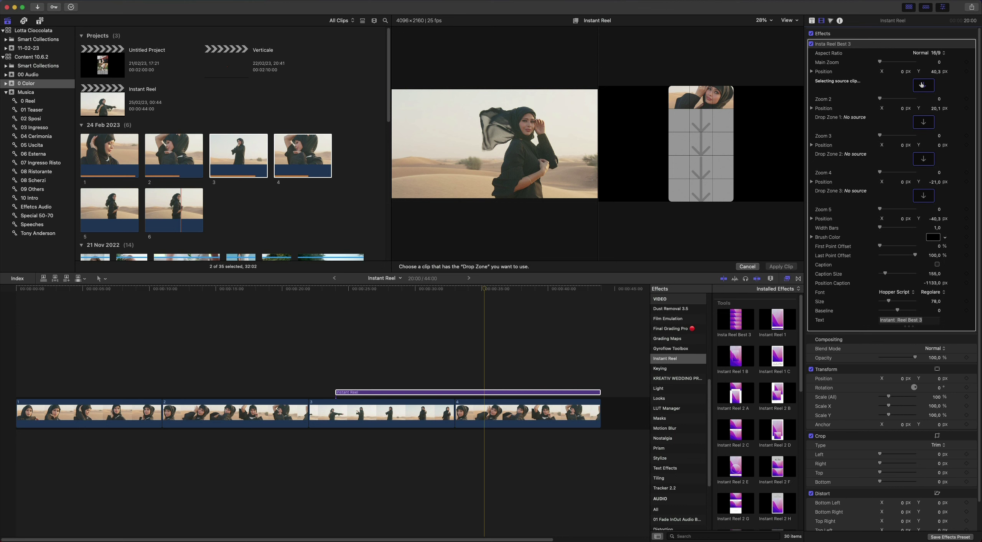
click(85, 155)
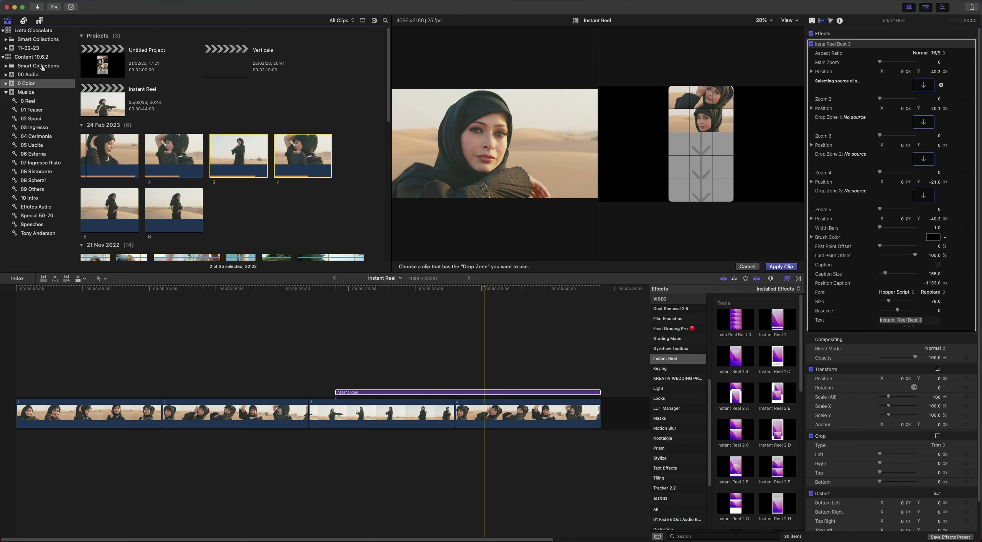
click(7, 20)
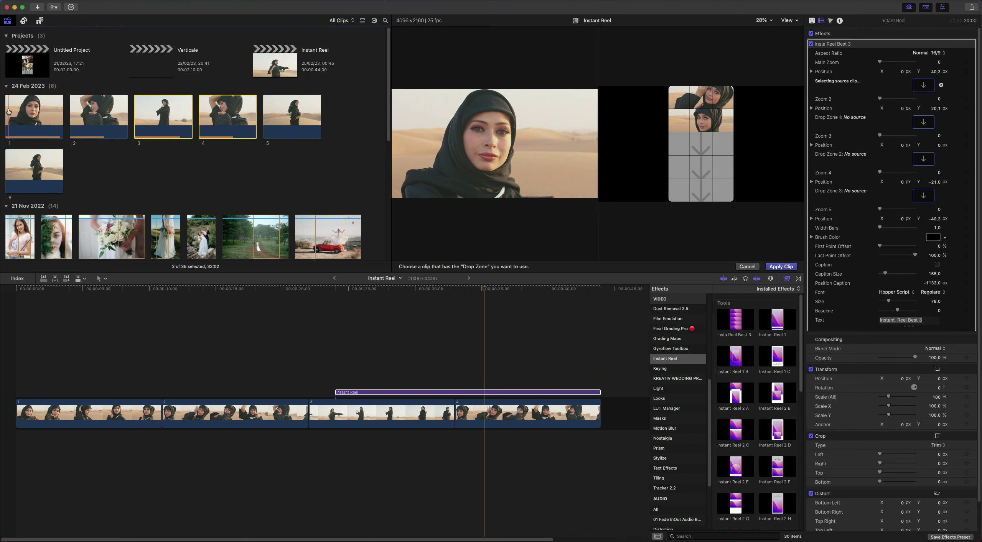
click(926, 120)
click(95, 115)
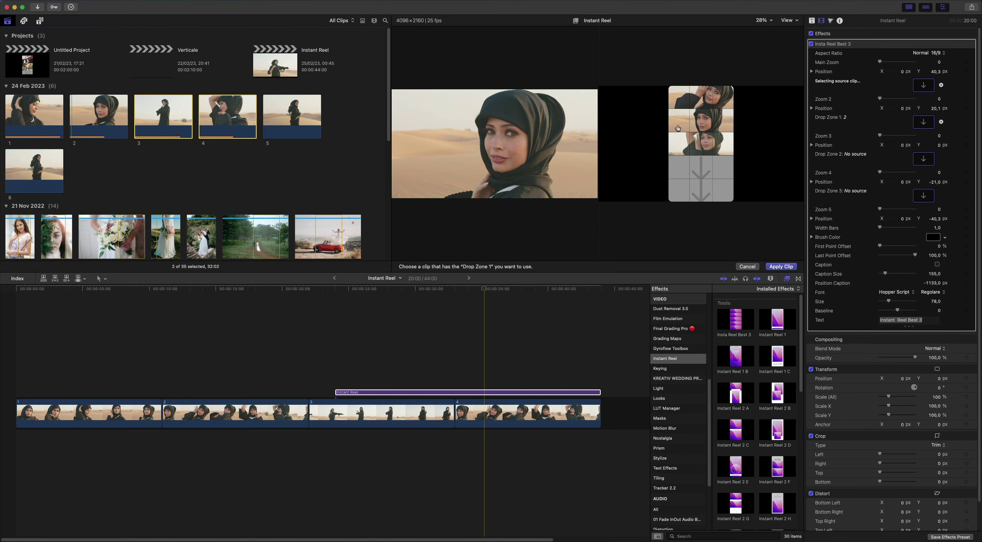
Step: Choose clip 3 for Drop Zone 2 and clip 4 for Drop Zone 3, and apply the drop zone sources
click(921, 158)
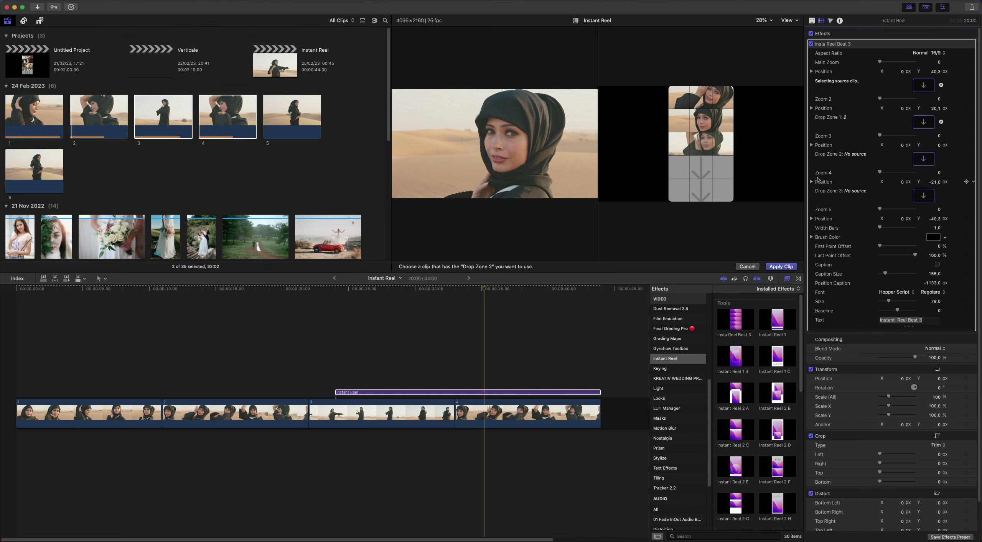
click(138, 119)
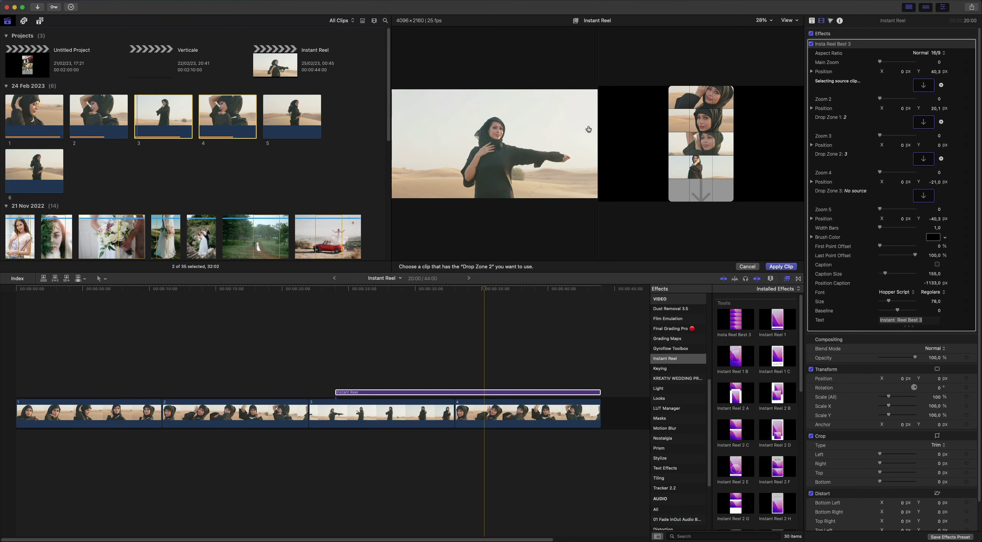
click(923, 196)
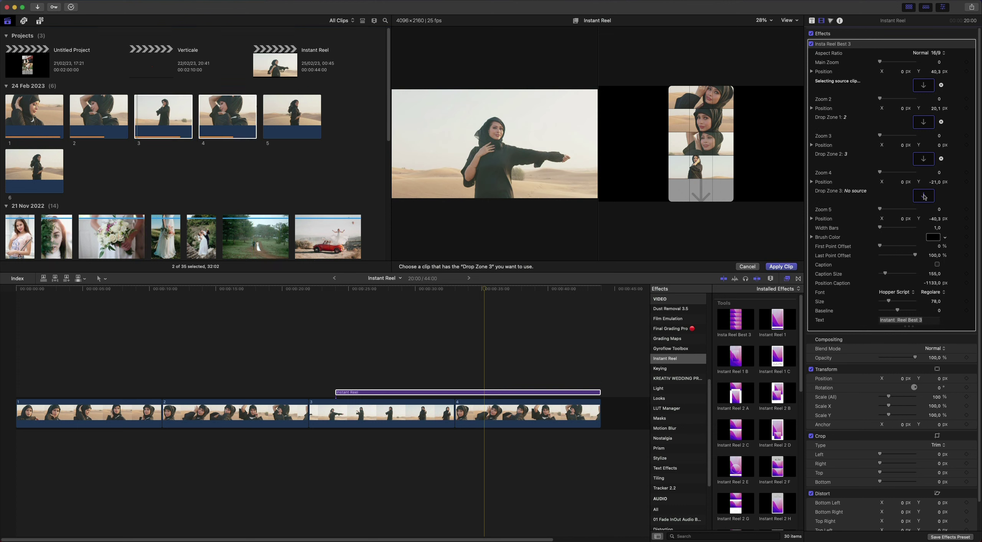
click(202, 121)
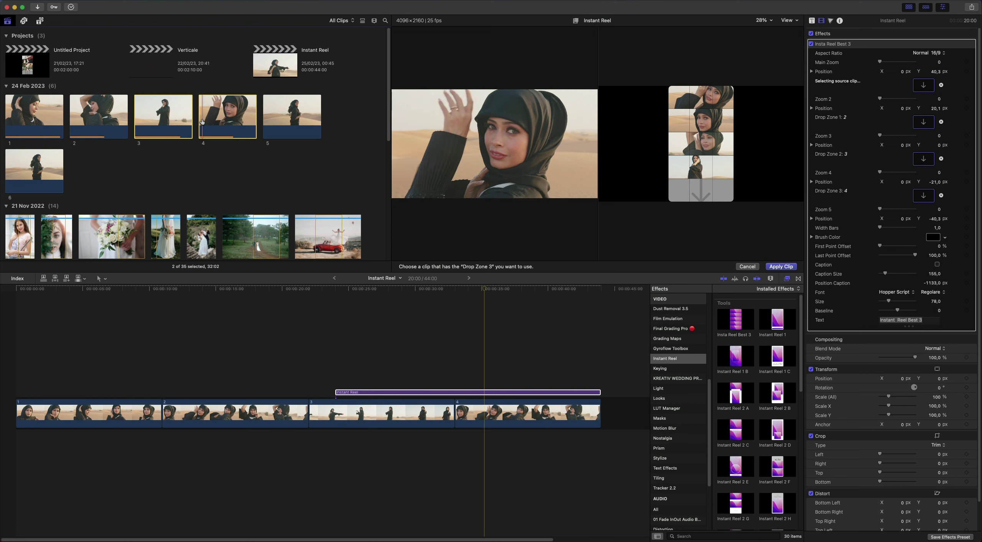
click(923, 85)
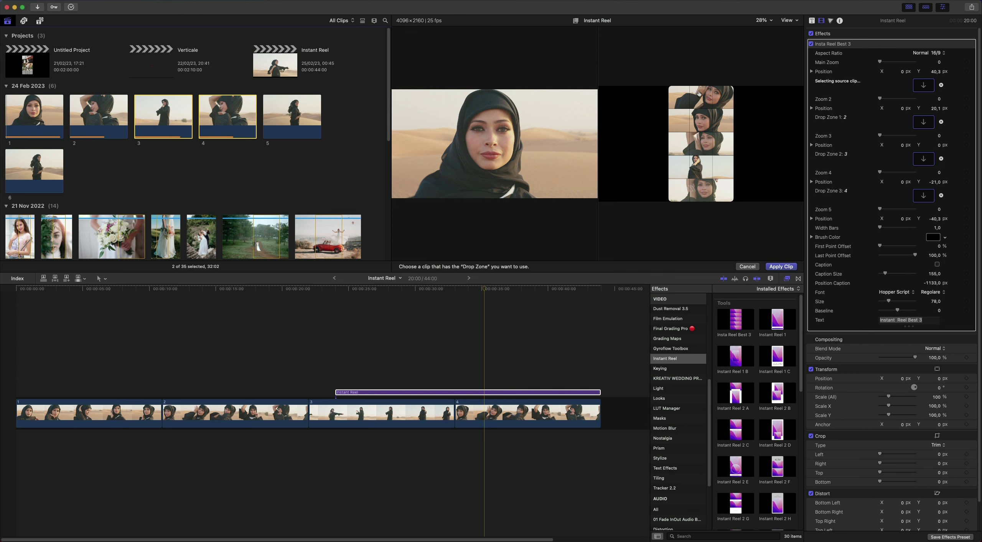
click(781, 267)
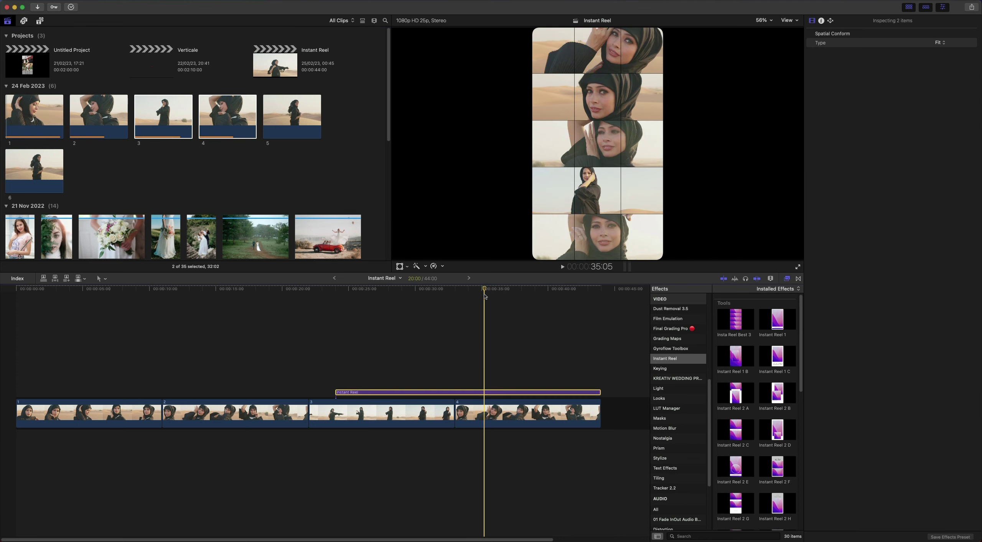
Step: Scrub the timeline across the Instant Reel title to preview the five-panel collage
click(464, 291)
drag(464, 294, 561, 273)
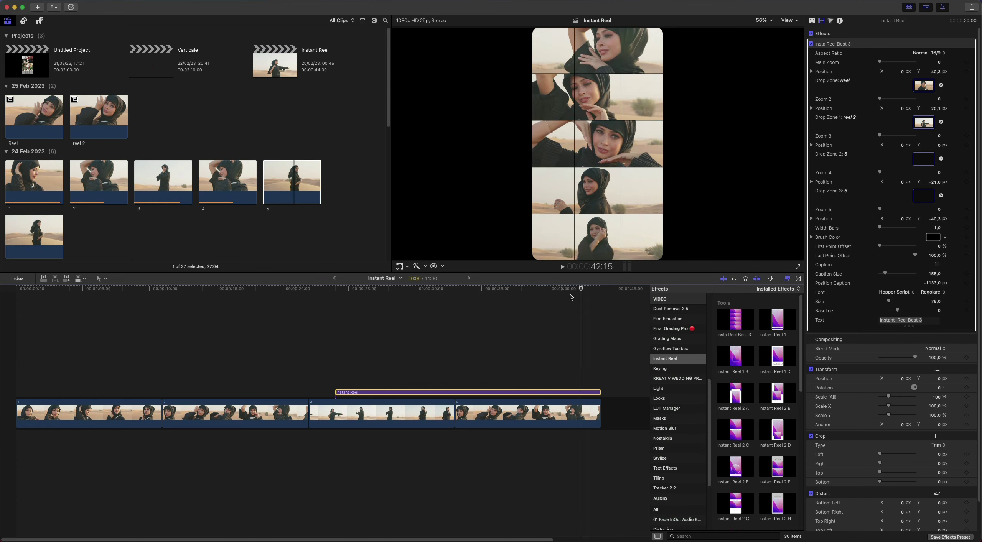
click(479, 289)
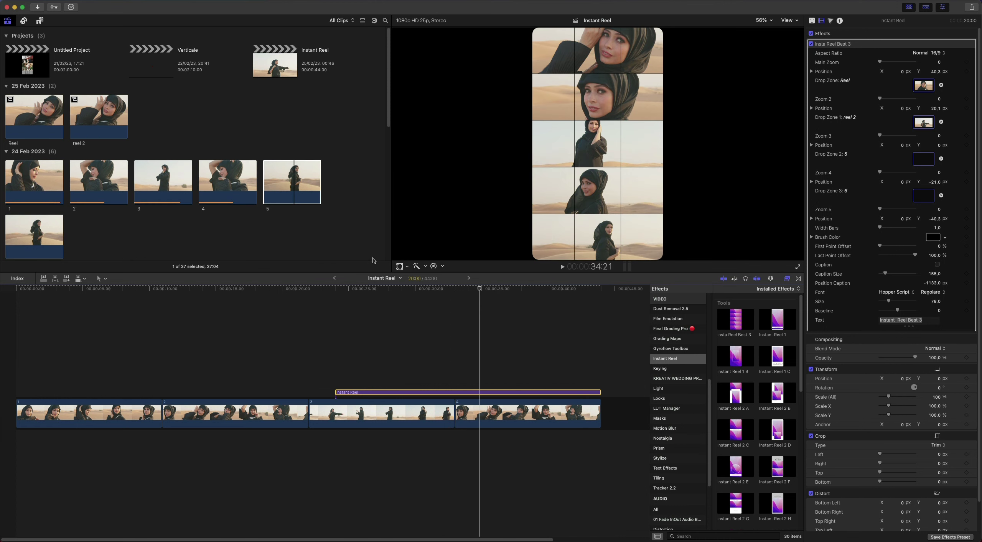
Step: Mark a range in each of the browser clips 1 to 6 from 24 Feb 2023
click(294, 182)
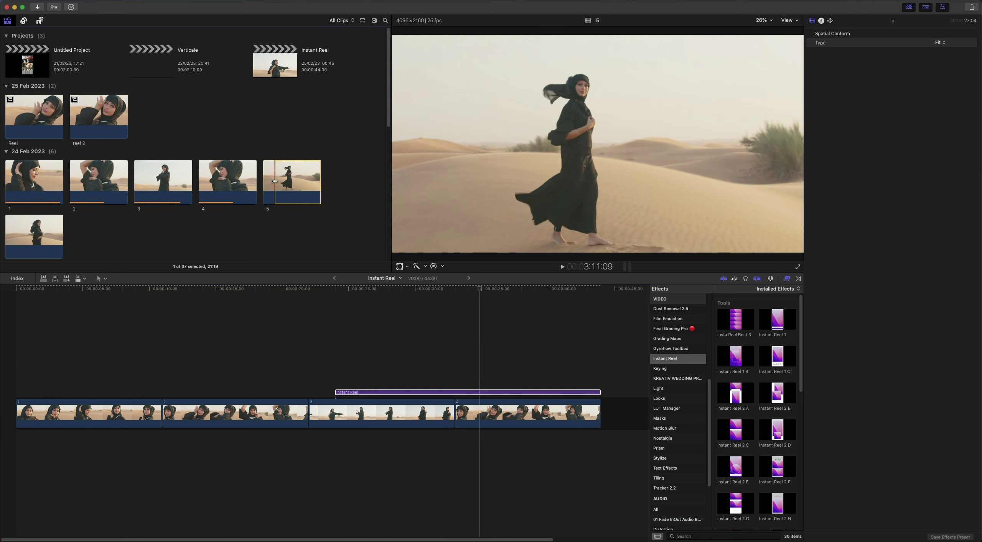
click(238, 179)
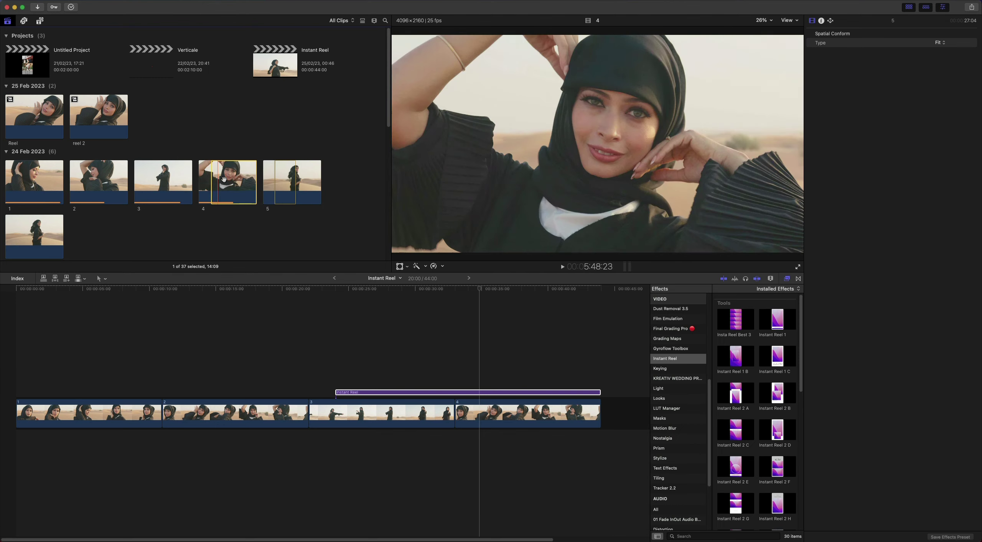
click(176, 178)
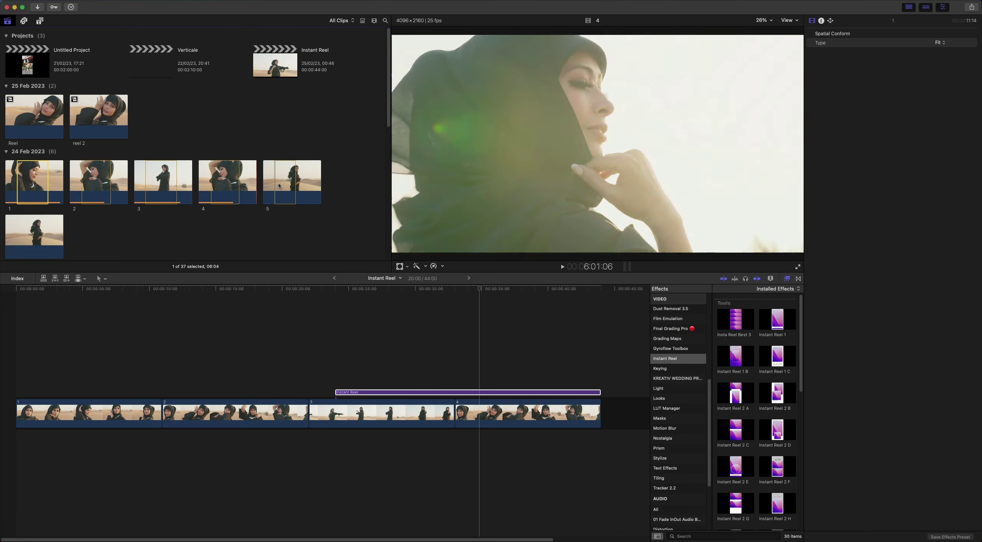
click(37, 185)
click(38, 227)
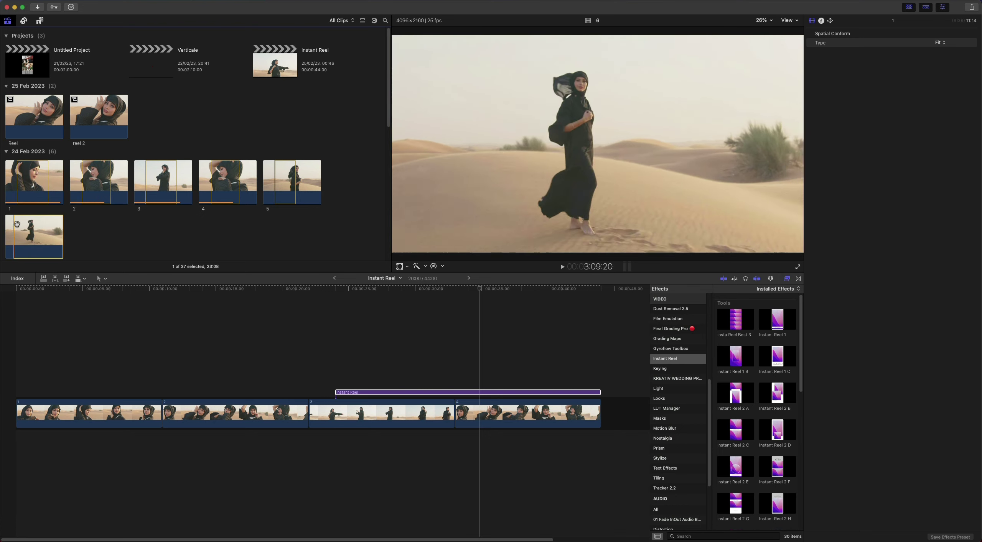
click(36, 210)
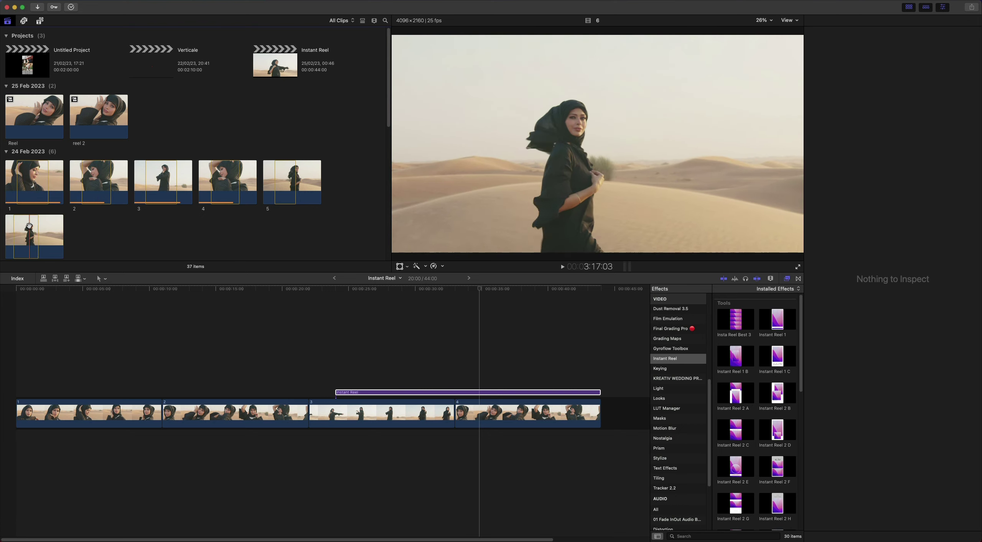
Step: Create a compound clip named reel3 in the 0 Color event from the ranges marked in clips 1 to 6
click(36, 186)
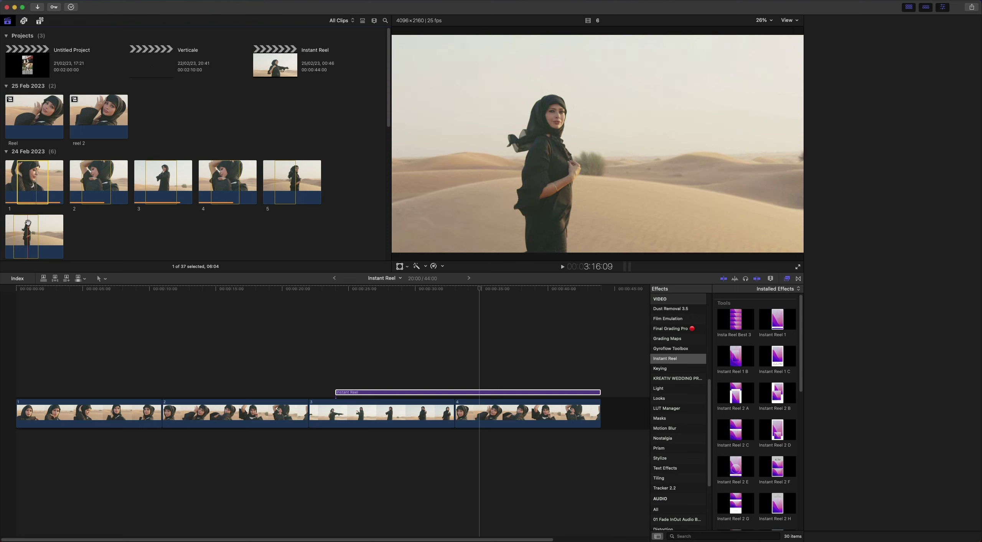
right_click(42, 183)
click(69, 192)
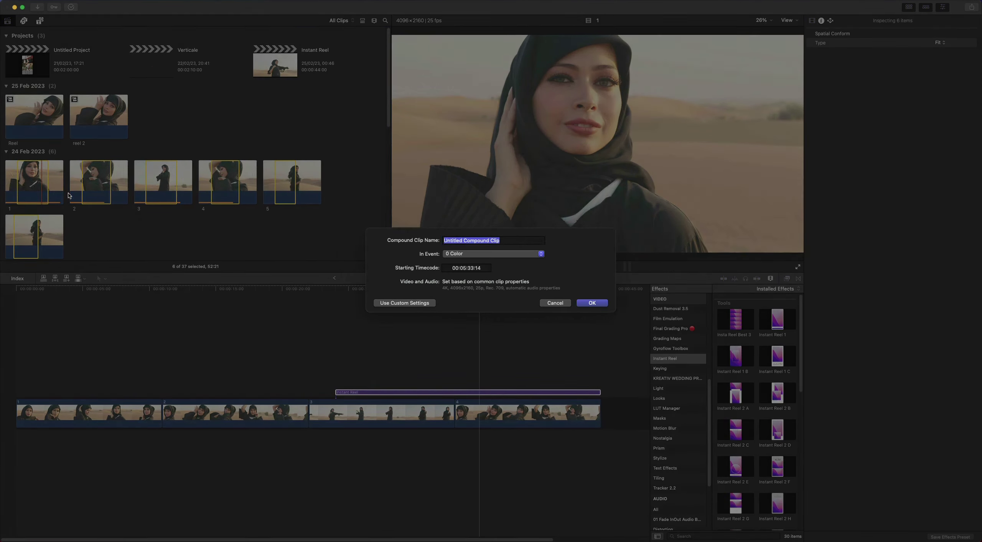
text(reel3)
key(Return)
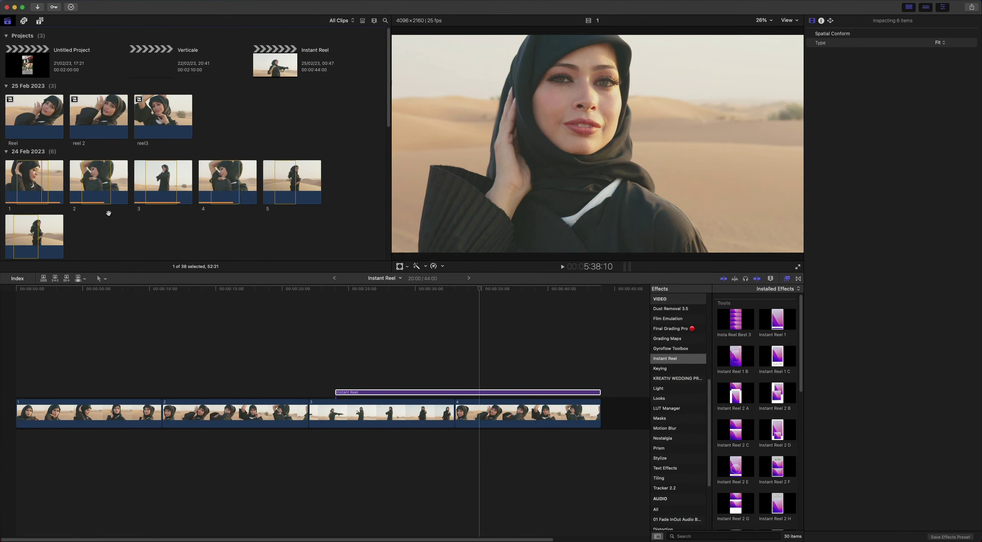
Step: Apply the reel3 compound clip as the title effect's Drop Zone 2 source and scrub the timeline to preview the collage
click(592, 392)
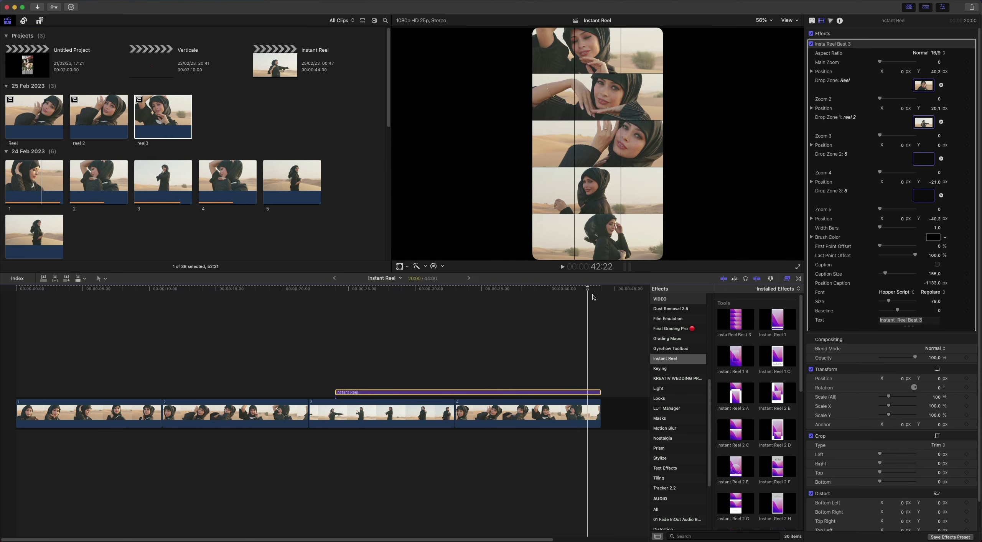
click(929, 164)
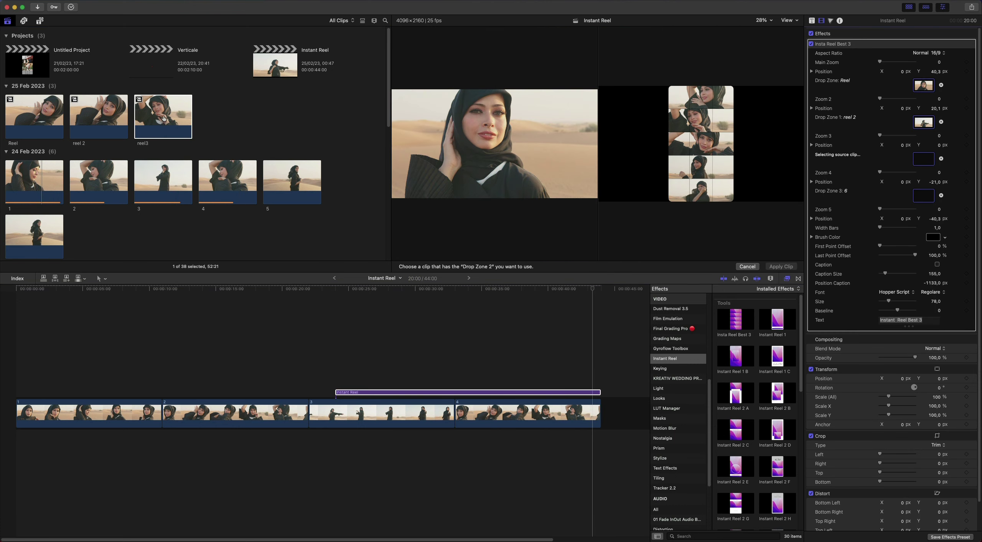
click(143, 122)
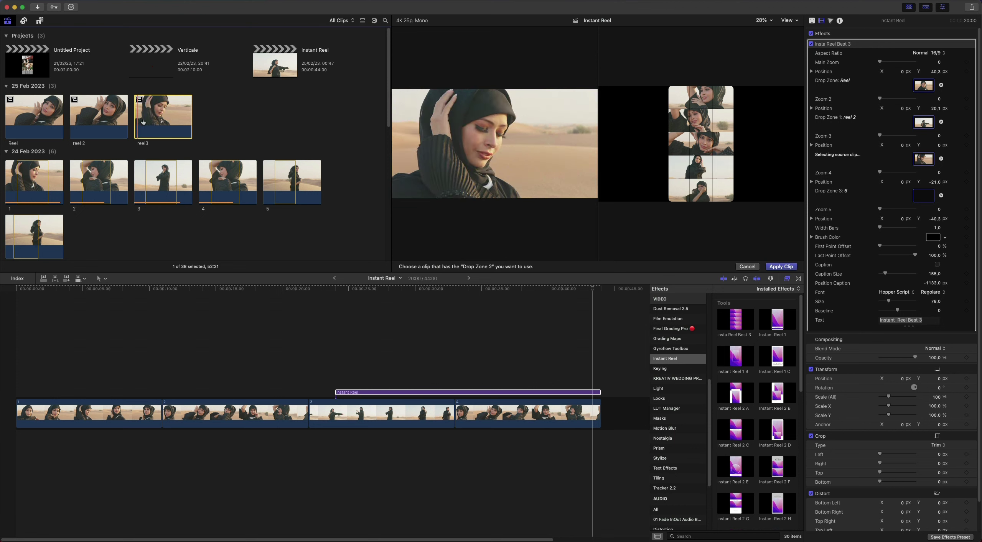
click(781, 267)
click(442, 290)
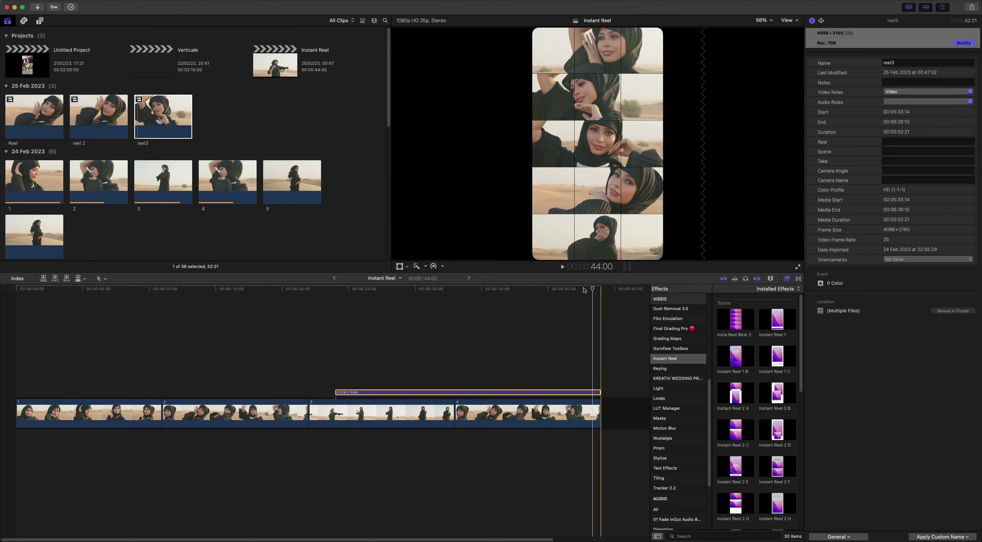
drag(357, 290, 484, 290)
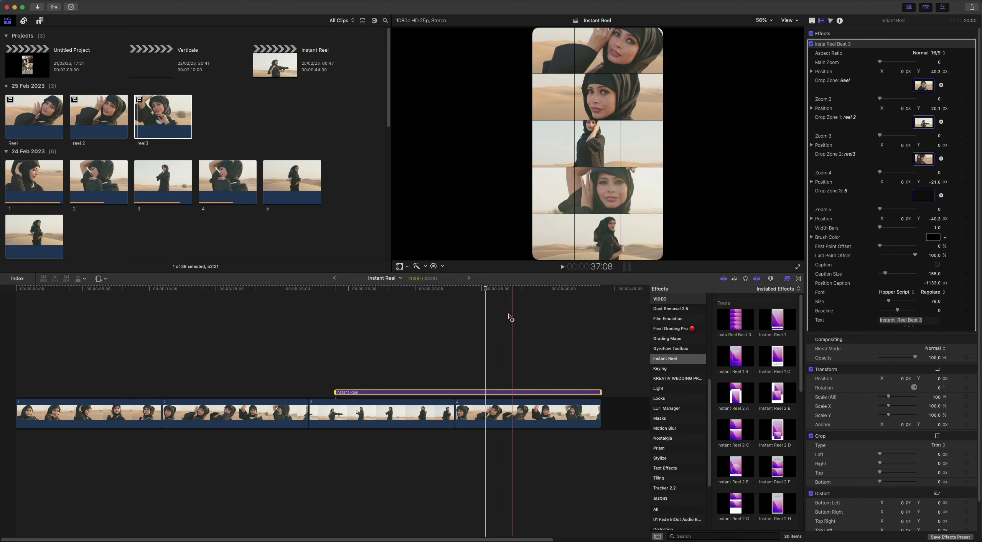
click(972, 8)
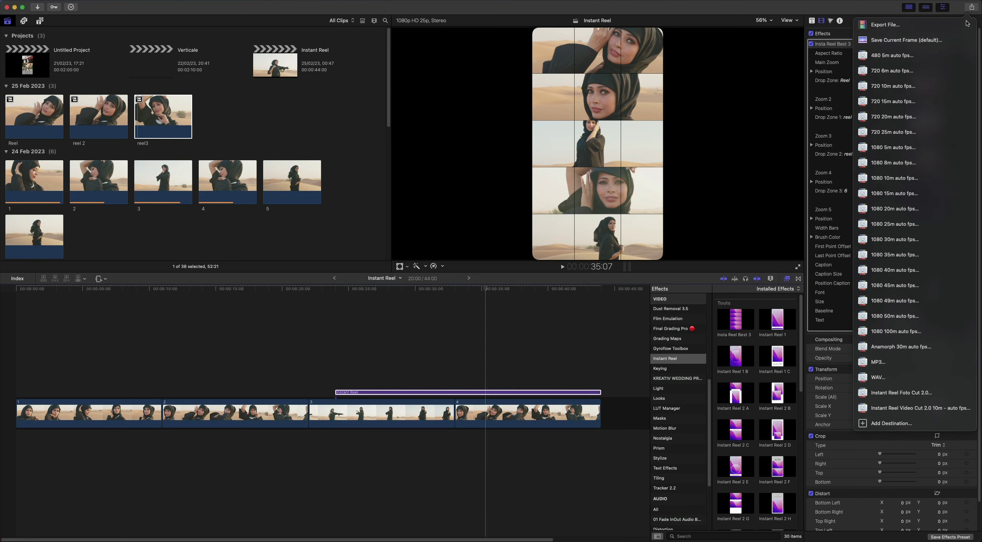
click(933, 408)
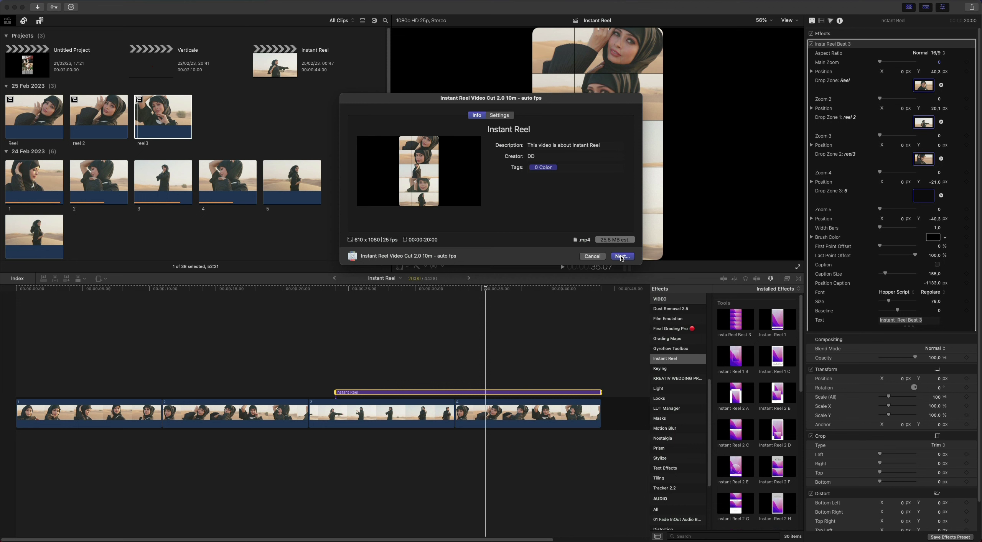
click(598, 256)
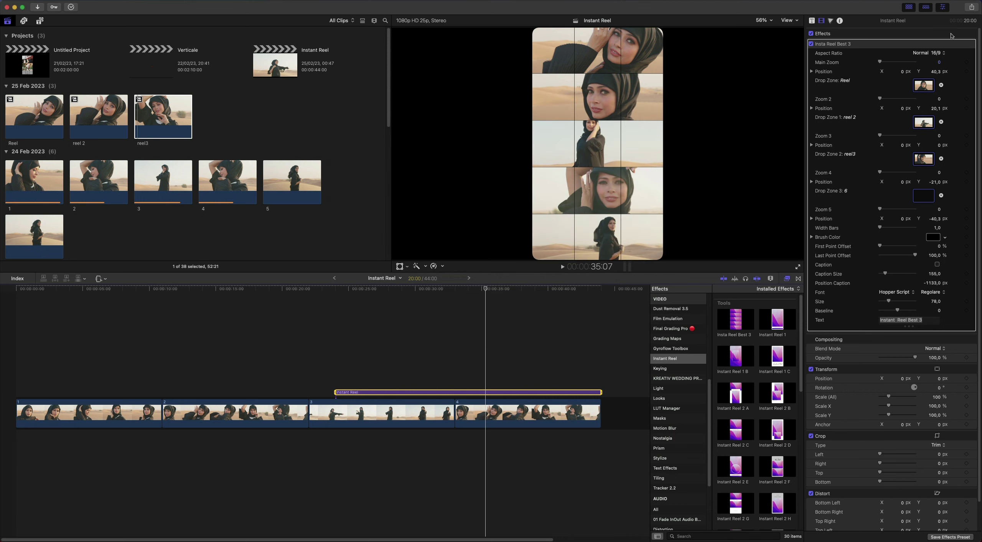
Step: Export the five-panel collage title with the Instant Reel Video Cut 2.0 10m - auto fps destination
click(973, 7)
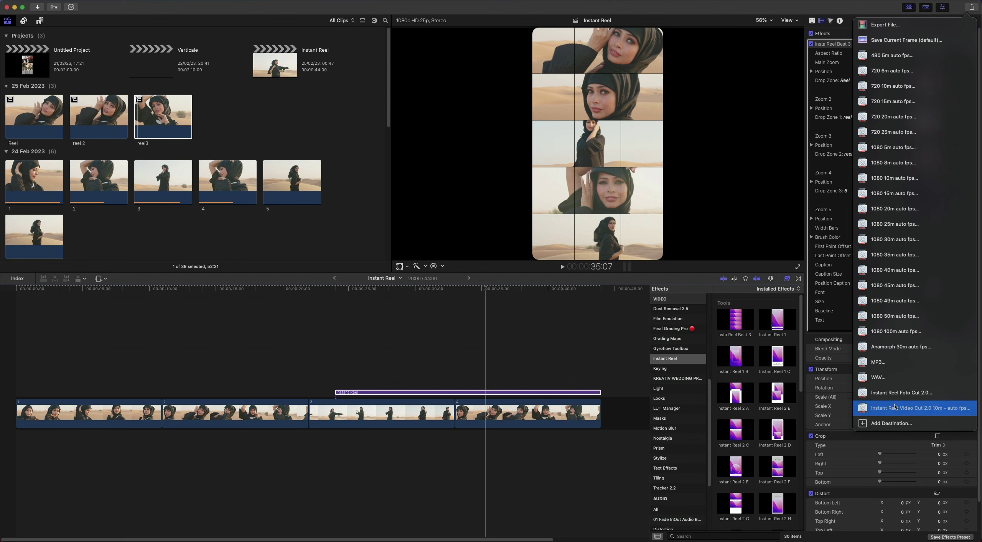
click(917, 409)
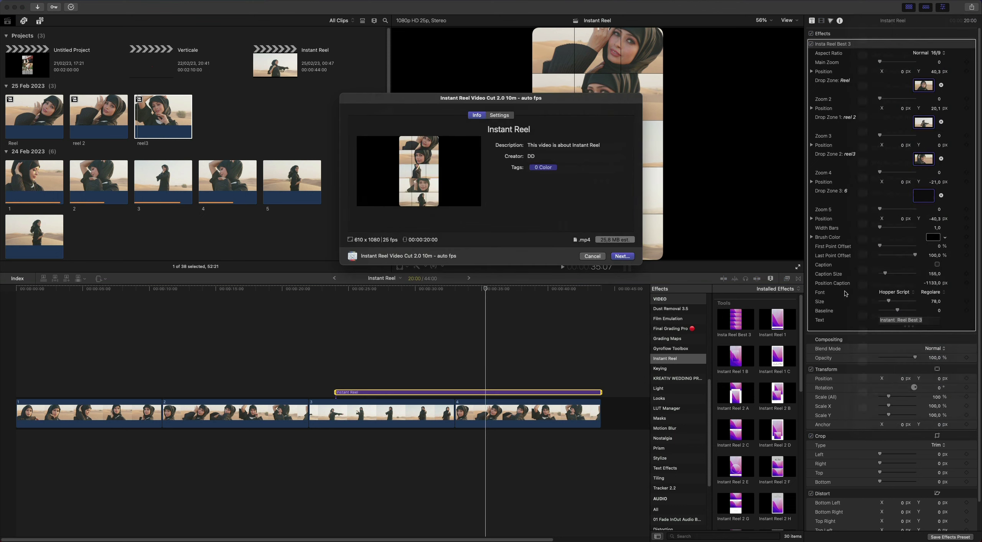
click(622, 256)
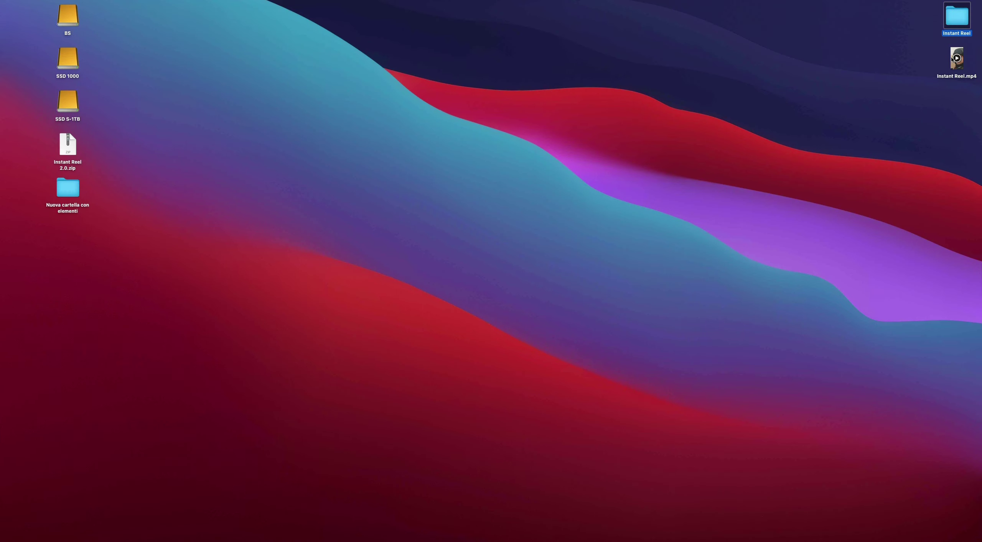
Step: Preview the exported Instant Reel.mp4 from the desktop in Quick Look and close the preview
click(953, 59)
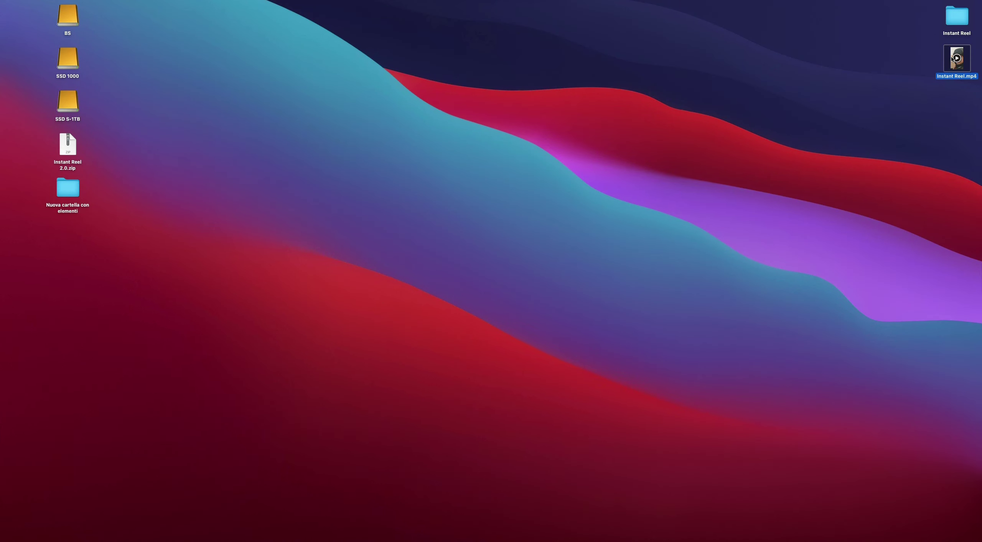
key(space)
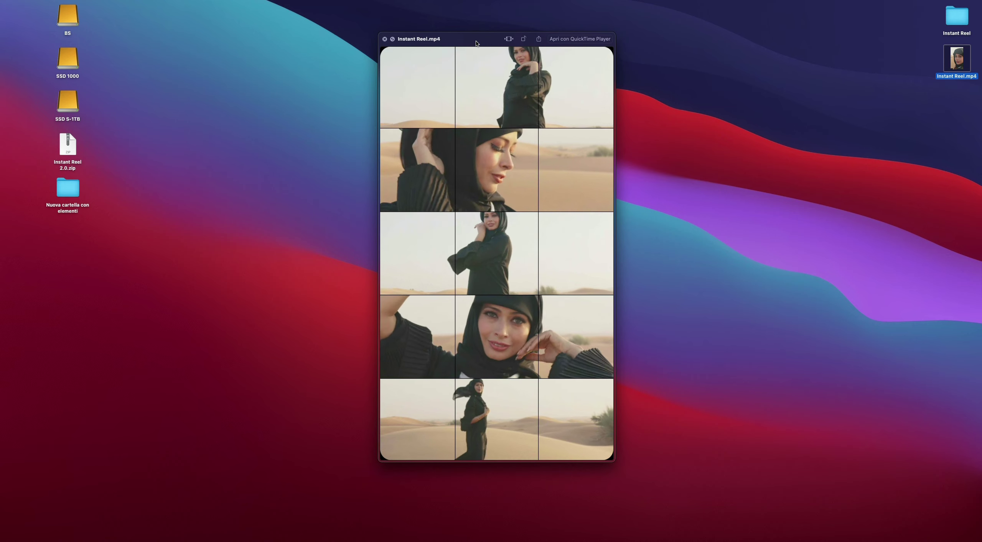
key(space)
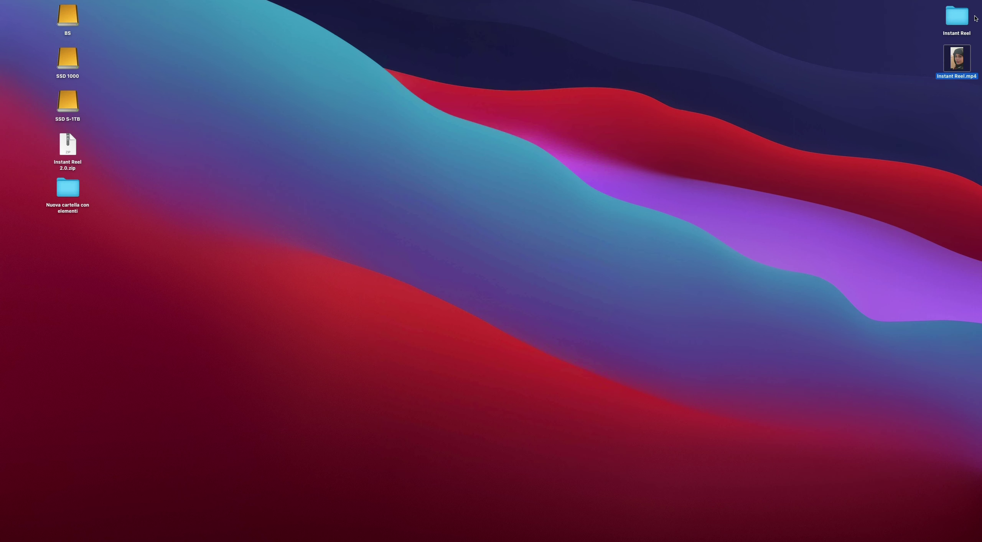
Step: Open the Instant Reel folder on the desktop and preview frame-000942.jpg in Quick Look
double_click(957, 17)
click(497, 130)
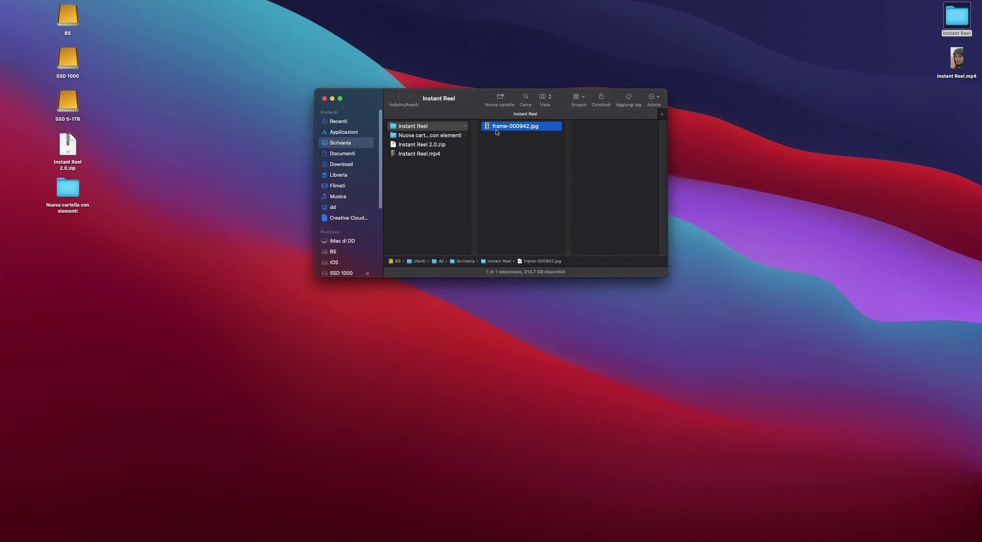
key(space)
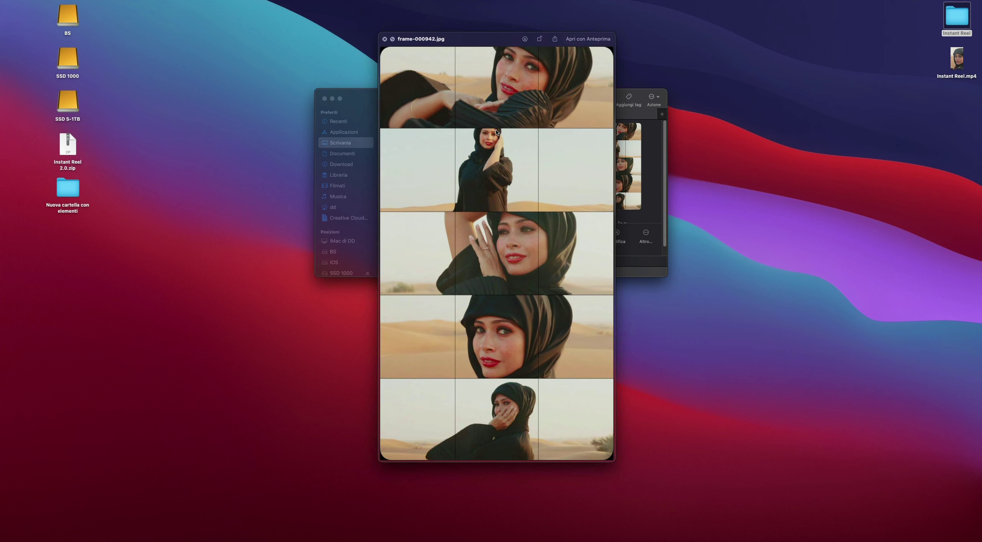
key(space)
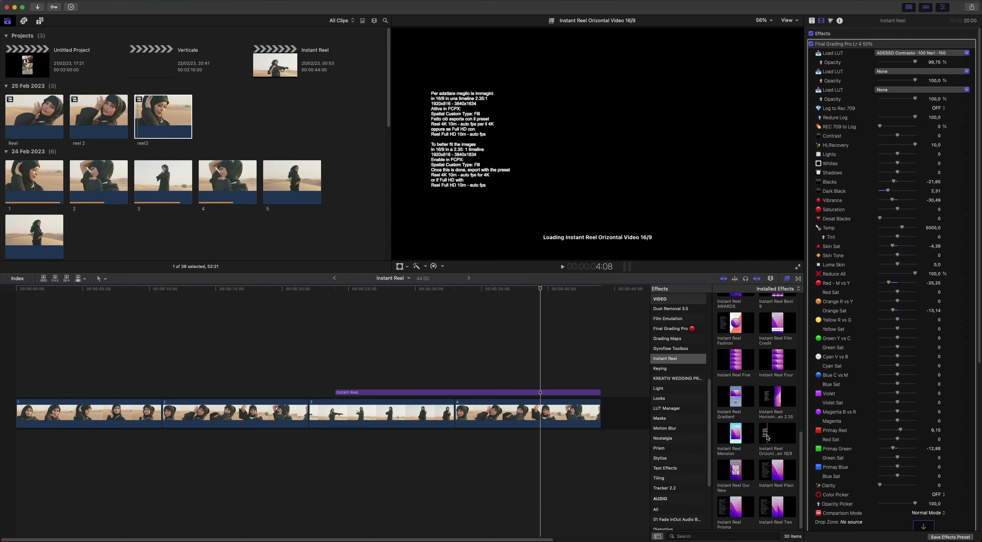
Step: Apply the Instant Reel Orizontal Video 16/9 effect to the Instant Reel title and extend the title back to the timeline's start
drag(772, 437, 541, 388)
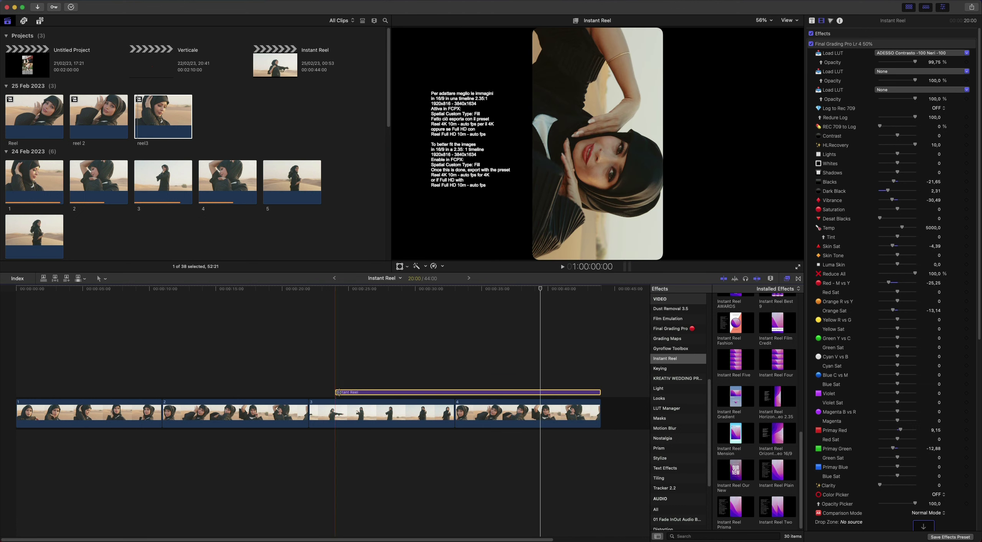
drag(337, 393, 17, 384)
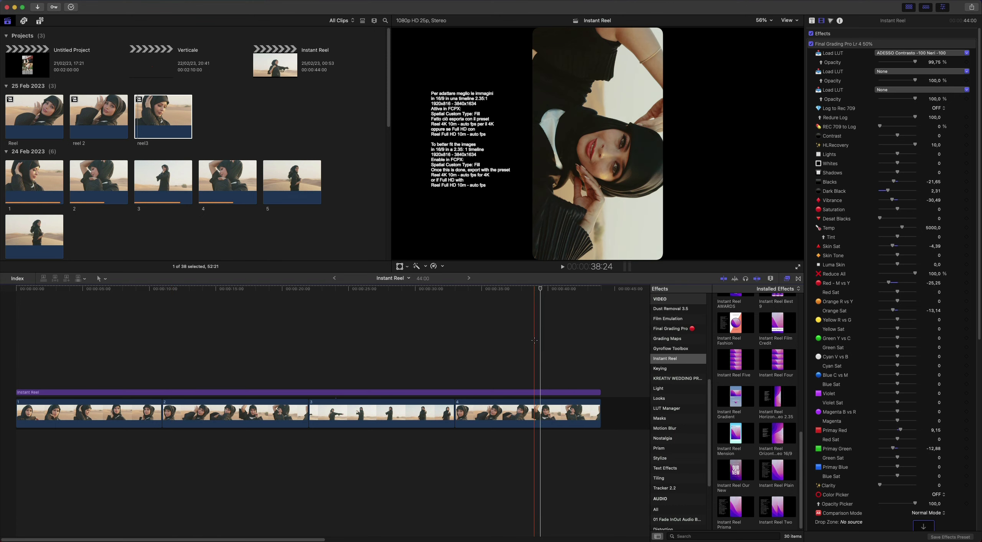
Step: Collapse the Final Grading Pro Lr 4 50% parameters and reorder the title's effects so Instant Reel Orizontal Video 16/9 comes first
click(534, 341)
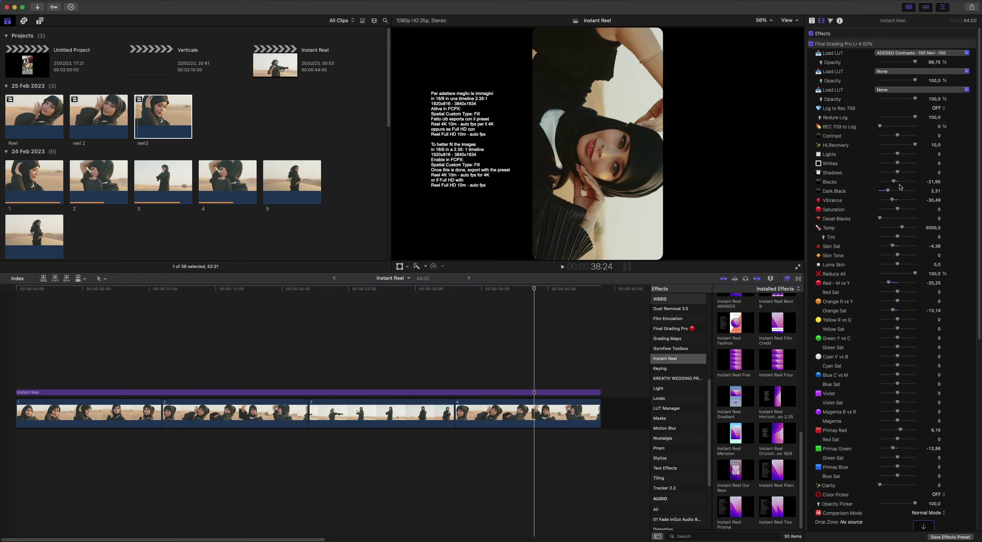
click(969, 44)
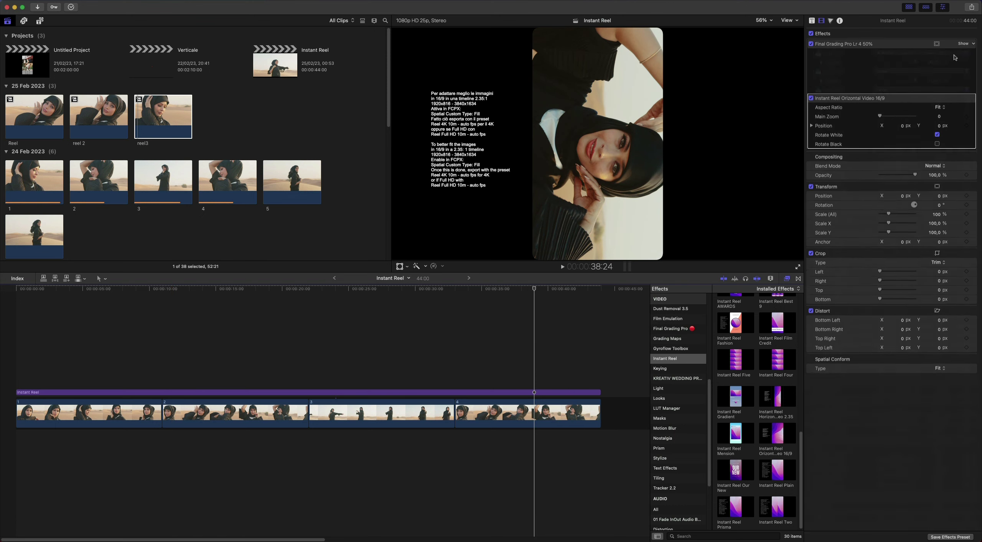
click(862, 45)
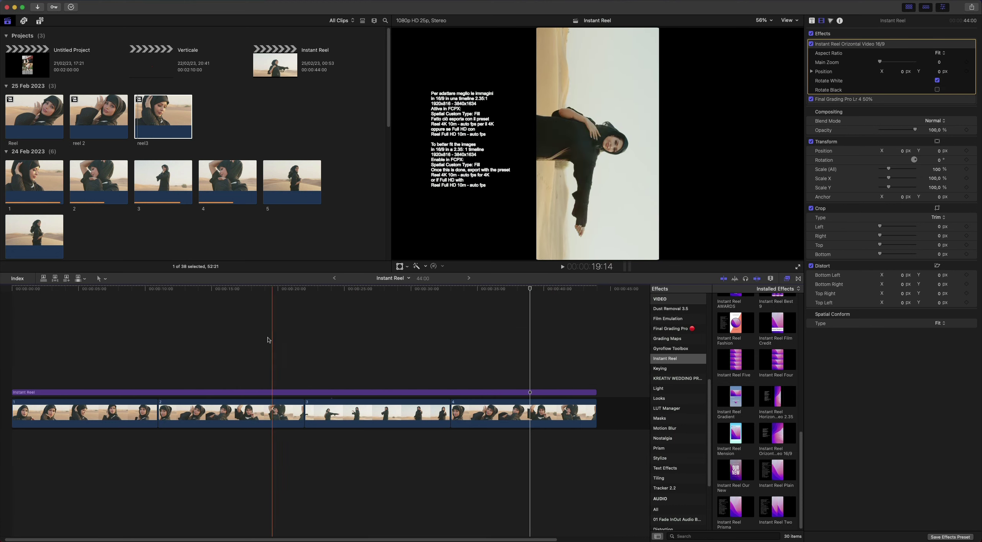
scroll(231, 345, right, 1)
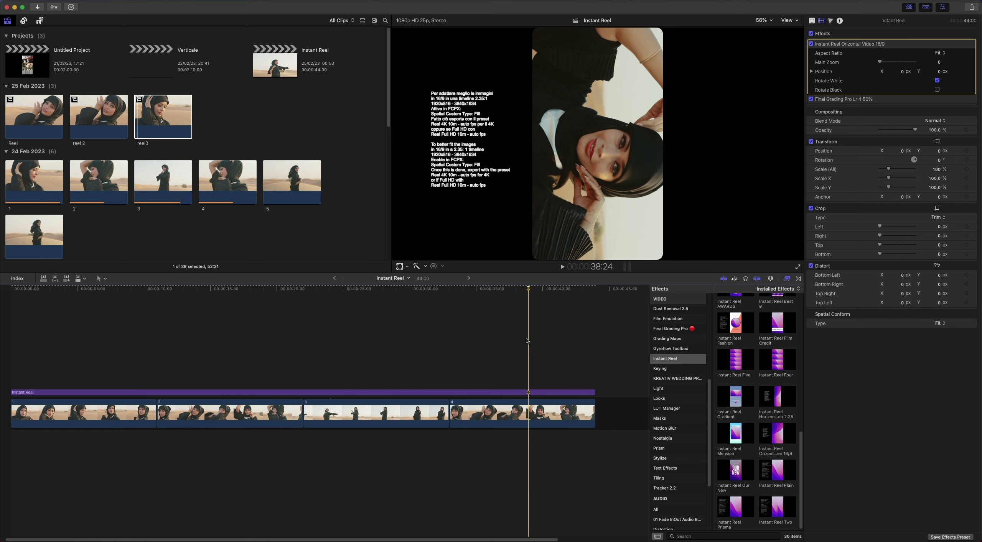
click(971, 6)
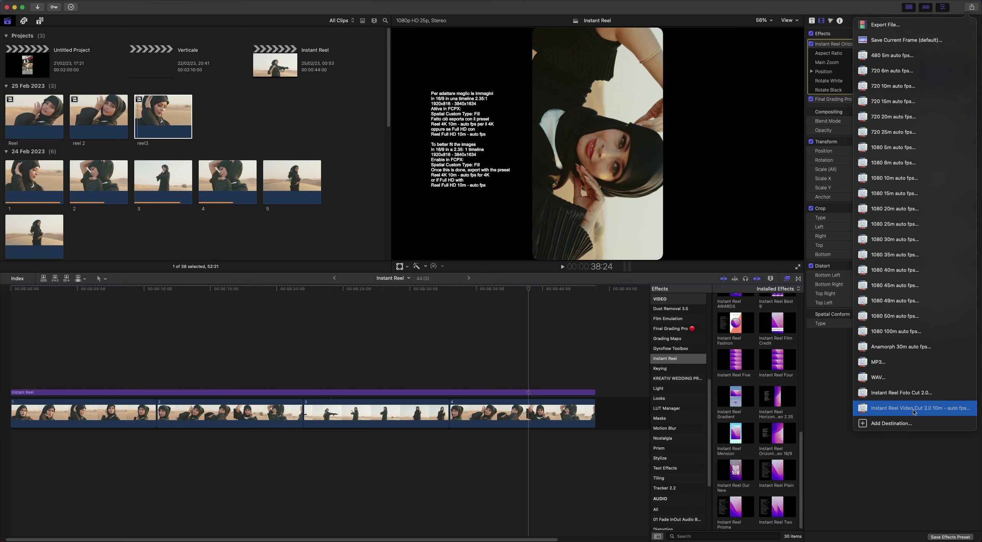
click(914, 410)
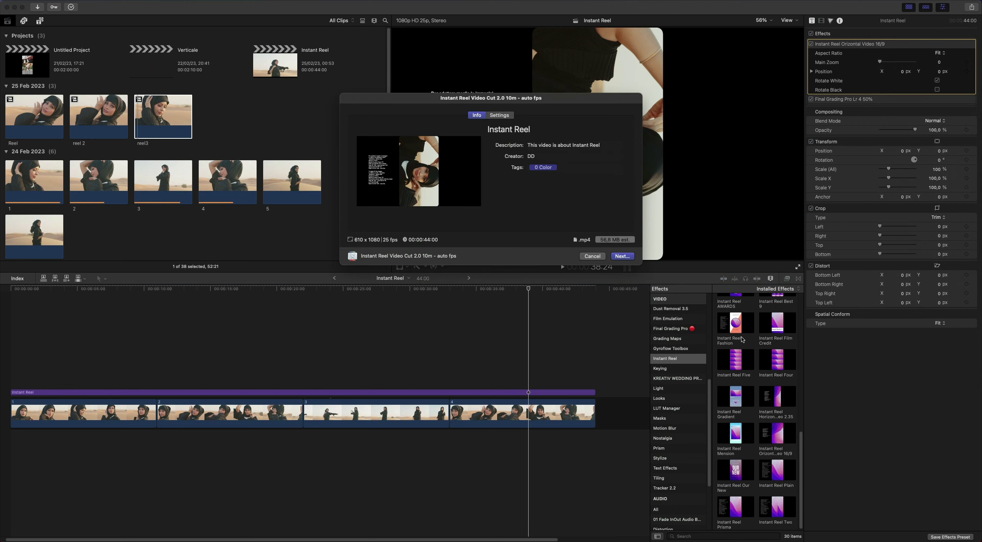
click(595, 257)
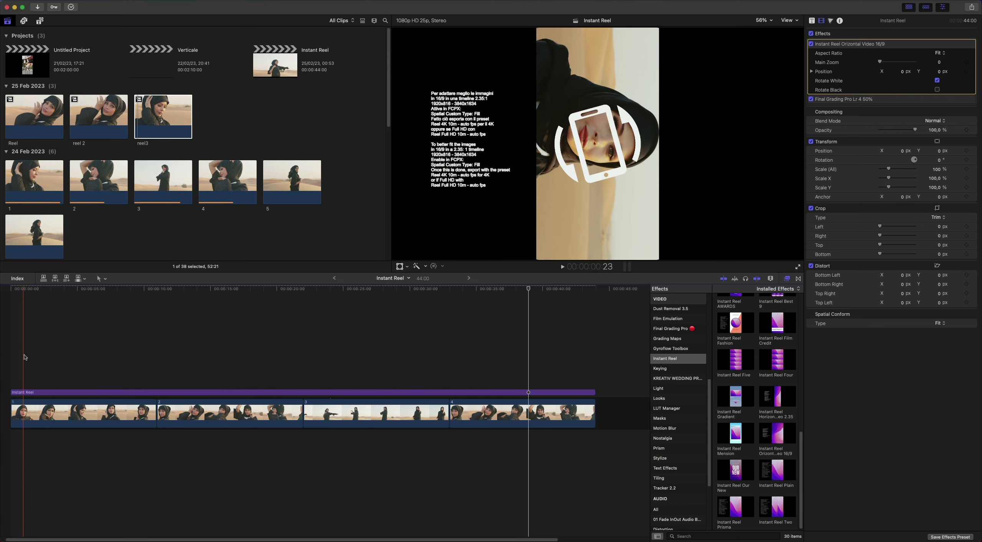
Step: Try the Rotate Black overlay about two seconds into the timeline and restore Rotate White
click(39, 358)
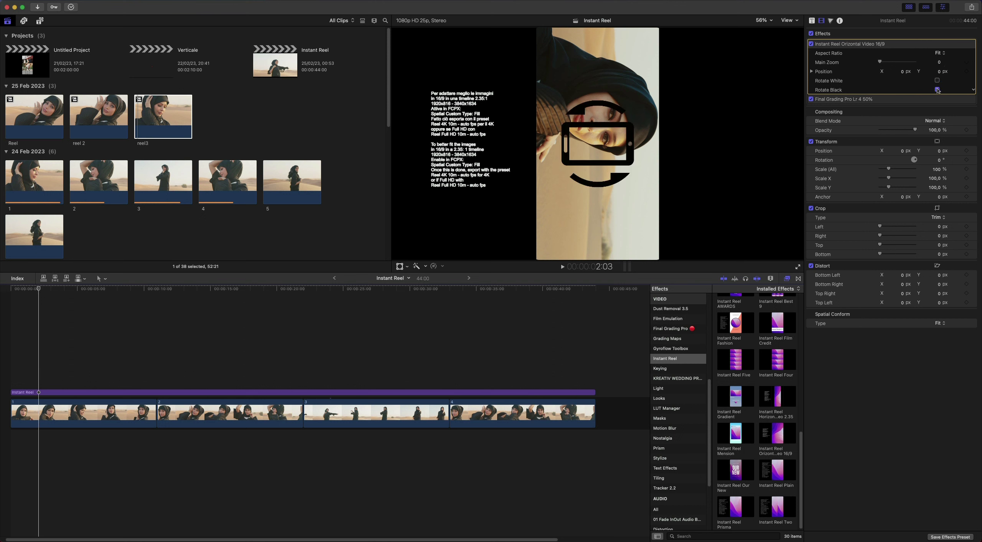
click(937, 81)
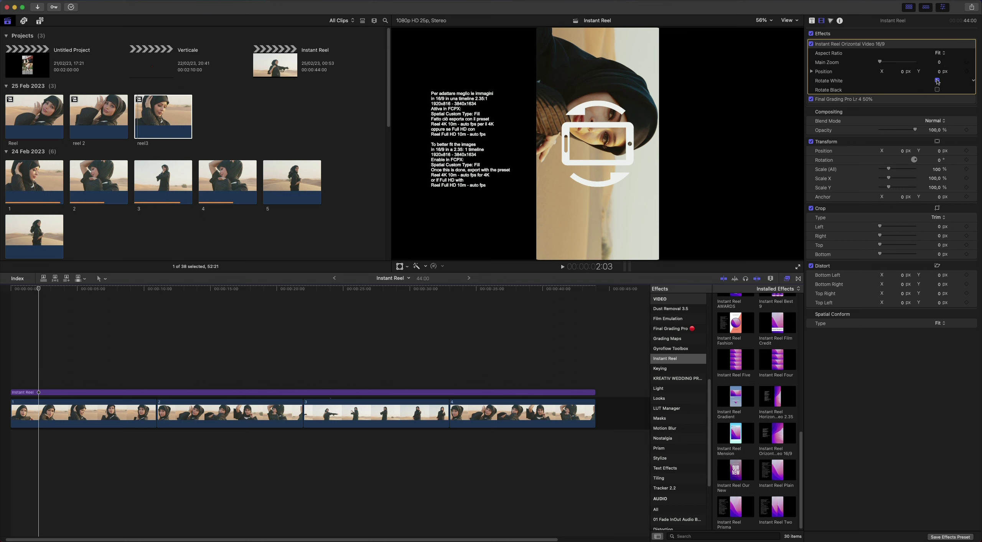
Step: Return the playhead to the start of the timeline and open the export destinations for the horizontal reel
click(441, 393)
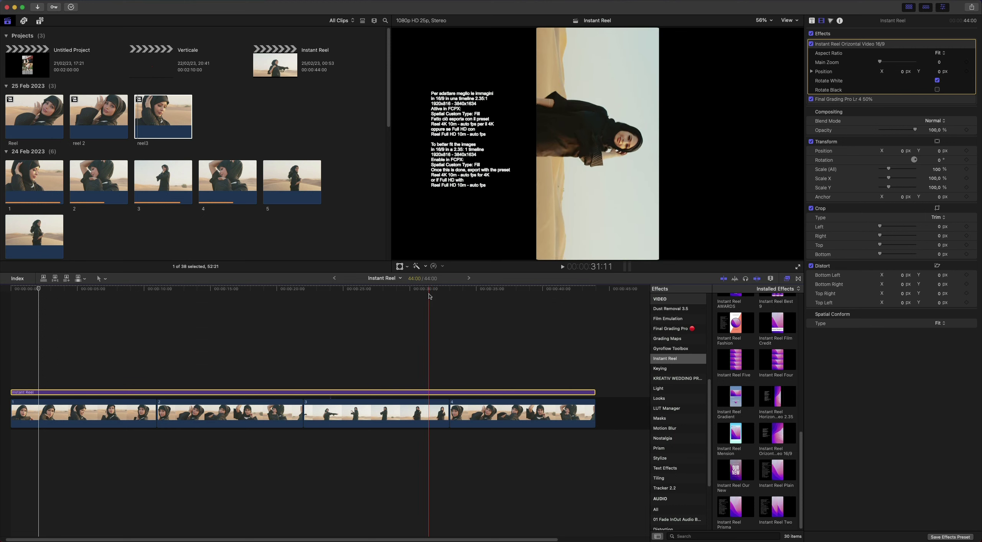
click(5, 316)
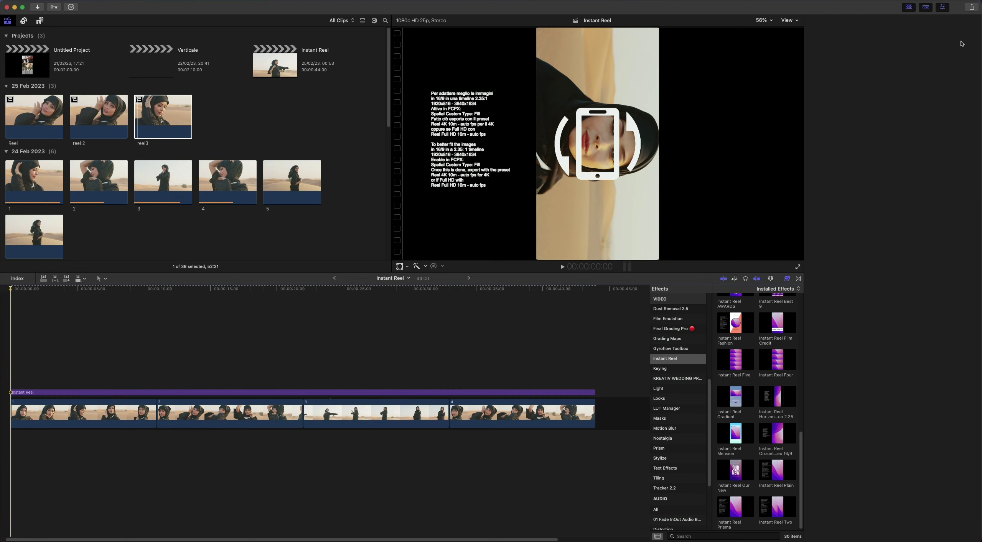
click(971, 7)
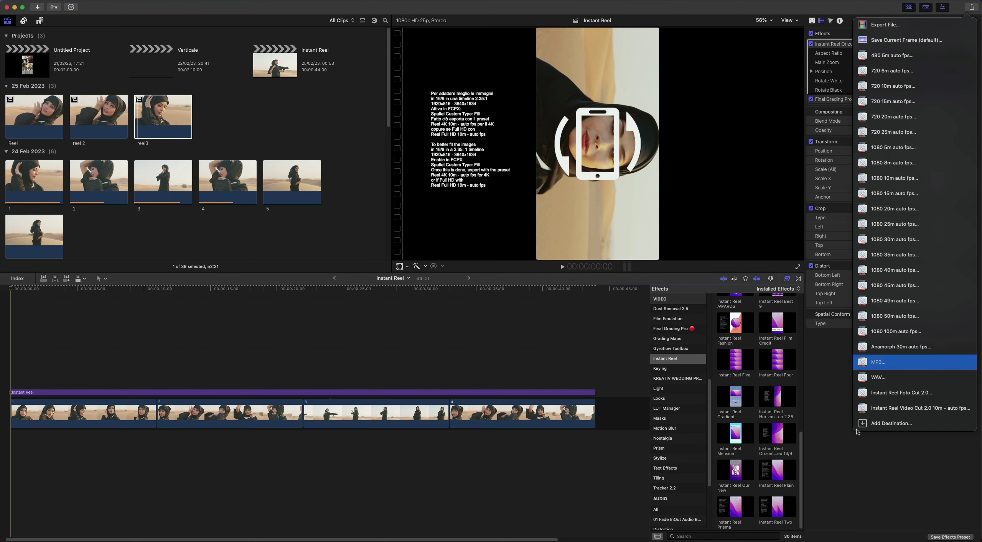